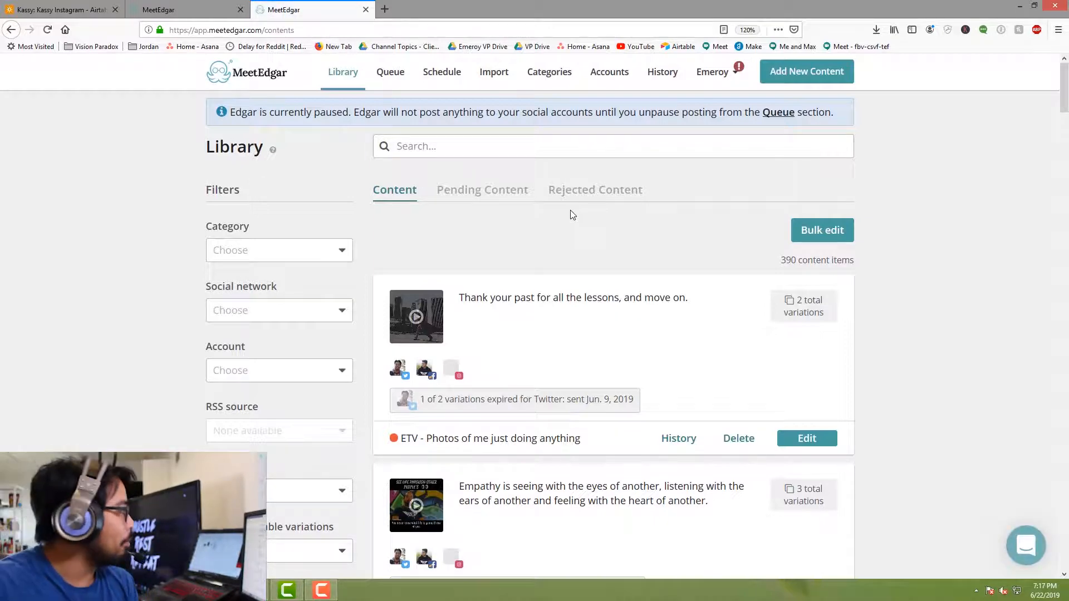
Read both text variations of the library post "Thank your past for all the lessons, and move on." and close them.
scroll(908, 328, "down", 5)
scroll(908, 327, "up", 5)
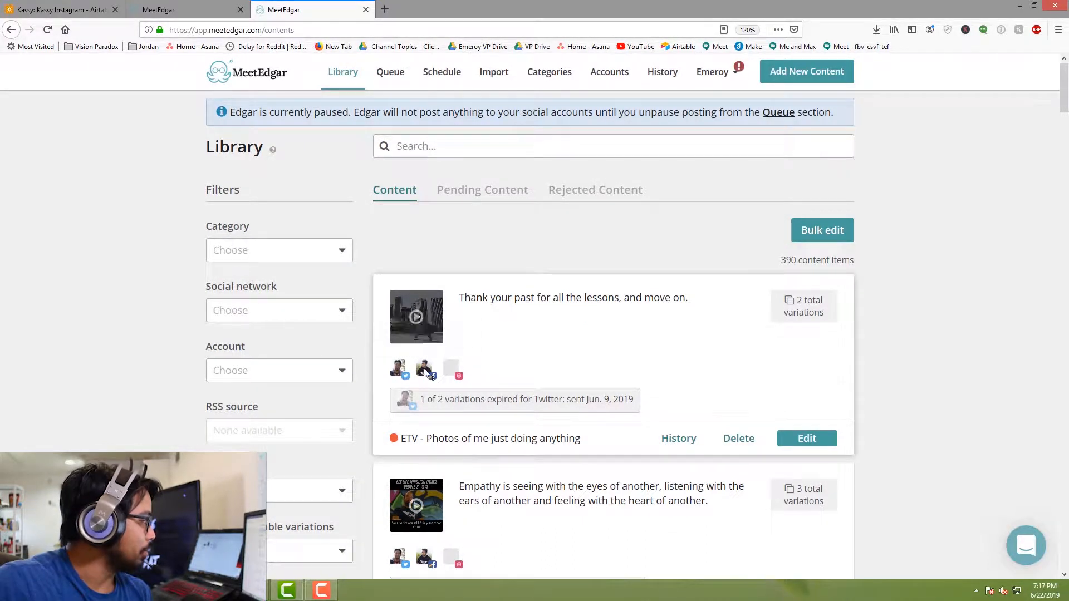
scroll(501, 390, "down", 4)
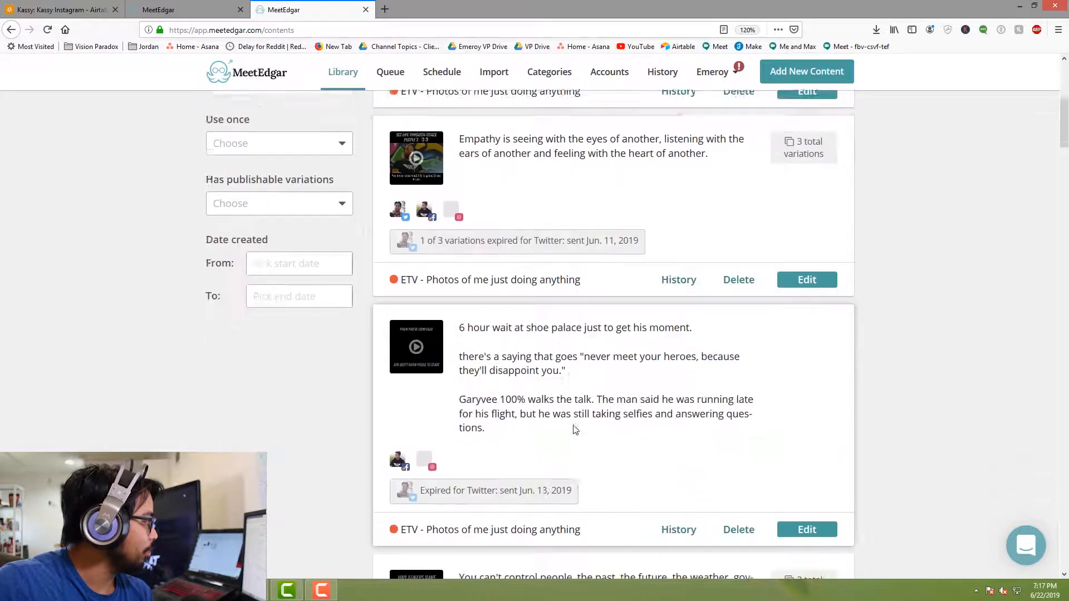
scroll(569, 427, "up", 4)
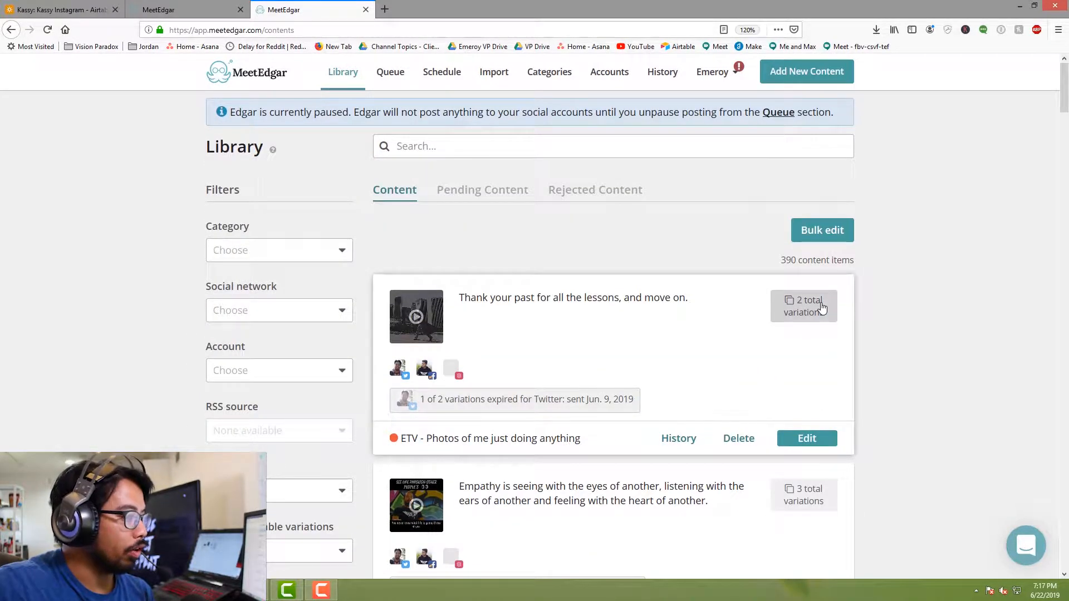
left_click(822, 307)
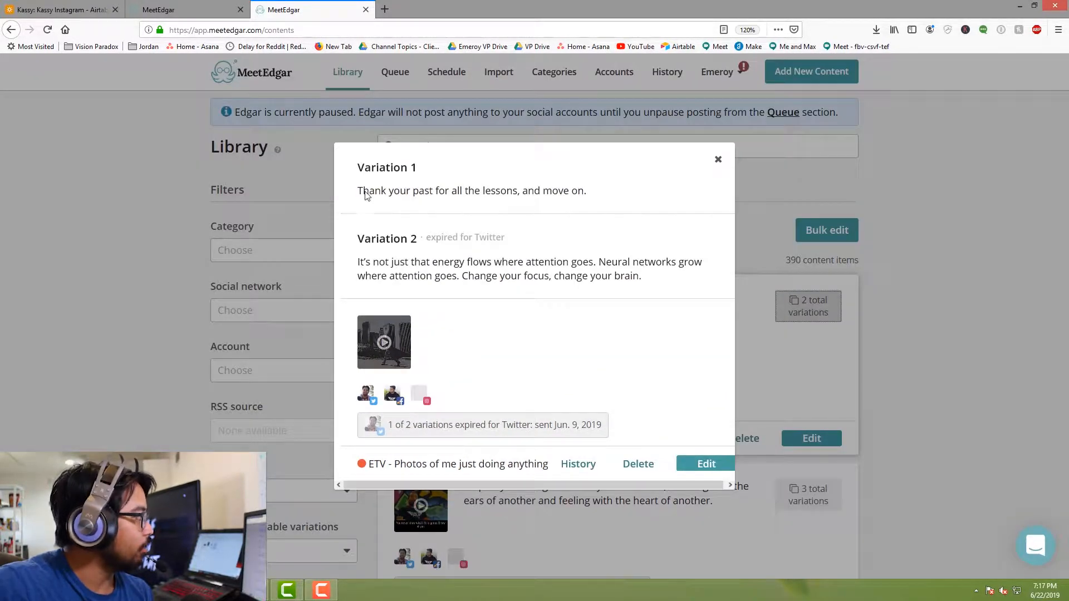
left_click_drag(365, 195, 520, 194)
left_click_drag(358, 261, 620, 278)
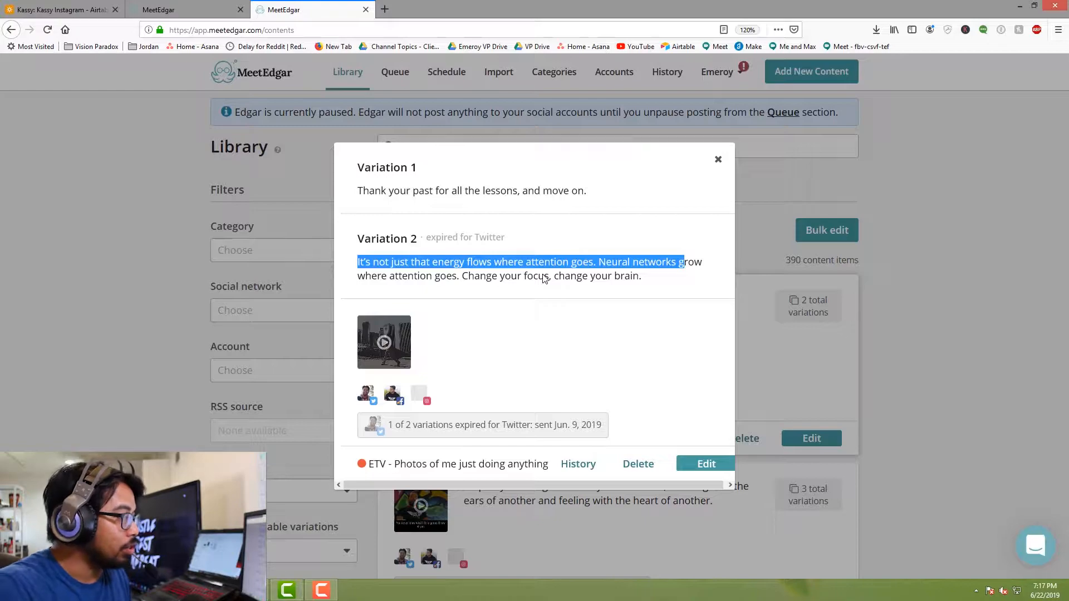
left_click(1001, 400)
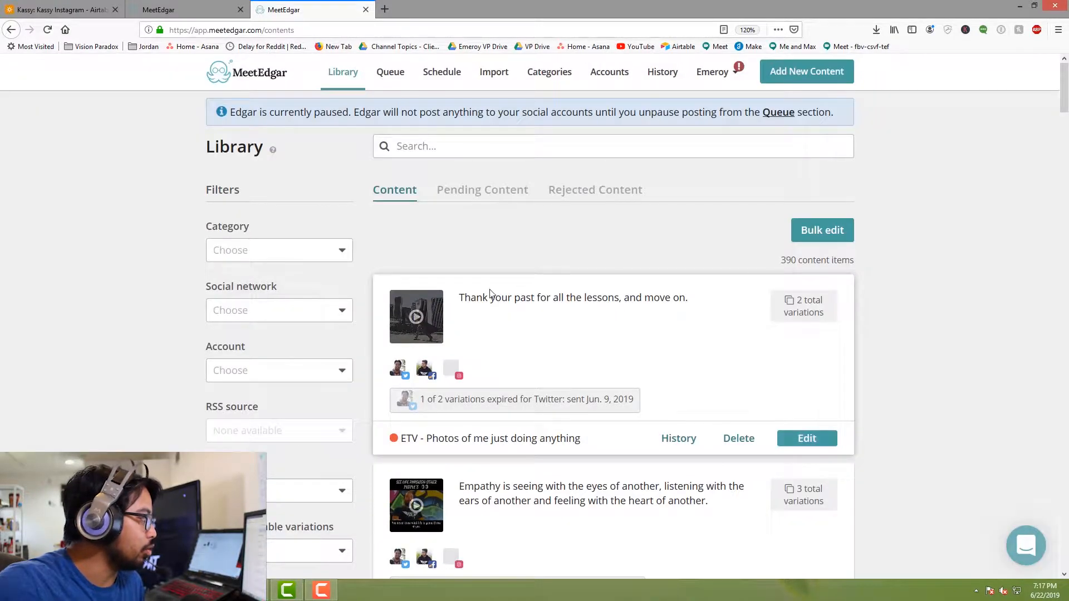
Filter the library by the VP - Client Videos category and look through the matching posts.
scroll(523, 263, "down", 10)
scroll(745, 346, "up", 12)
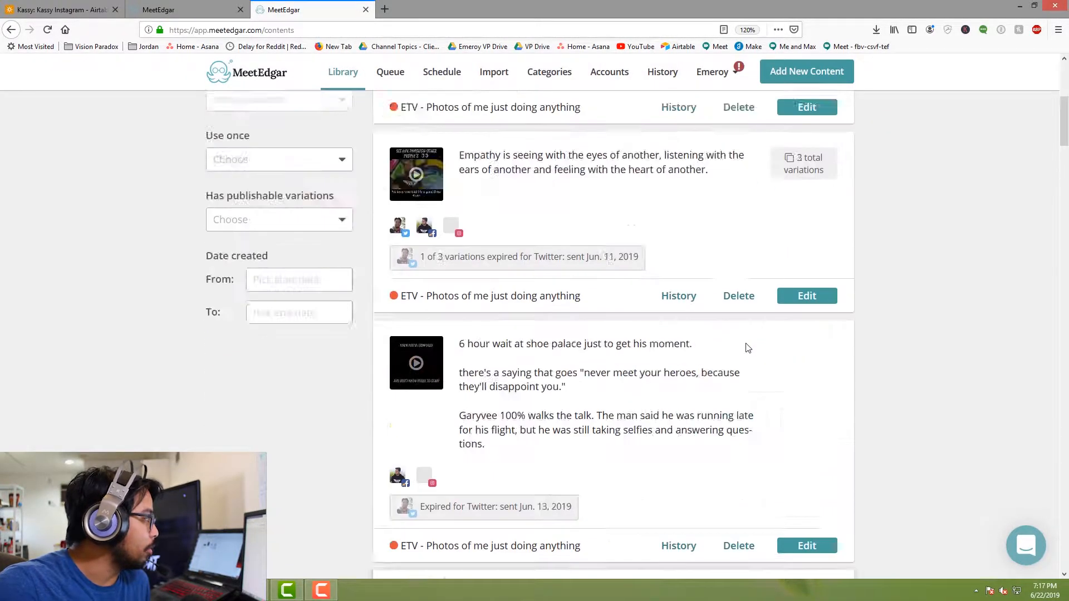
left_click(294, 255)
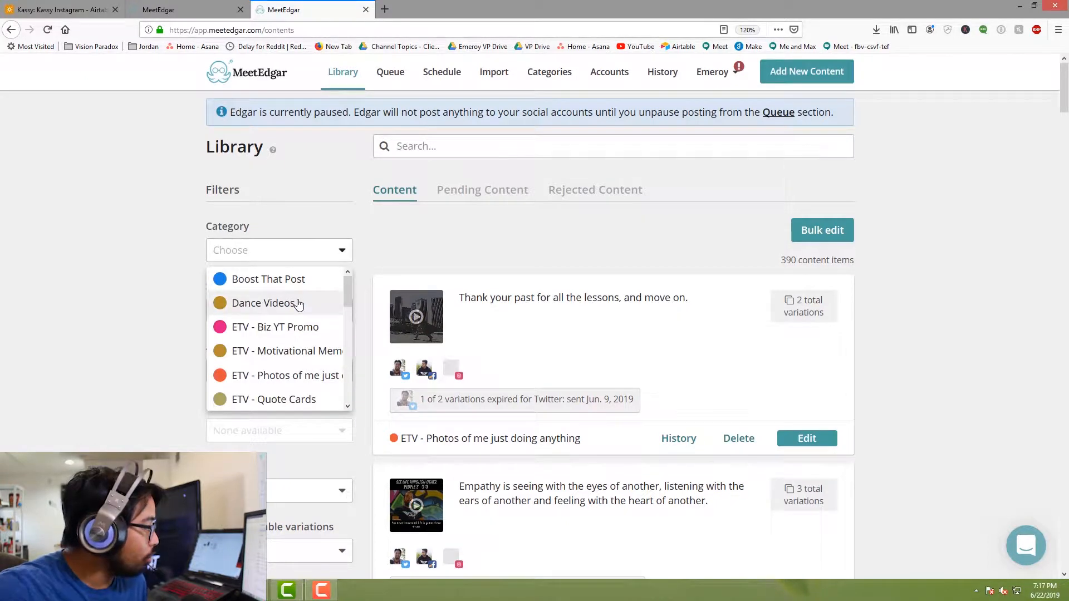
scroll(296, 289, "down", 5)
scroll(298, 305, "up", 3)
scroll(290, 301, "up", 3)
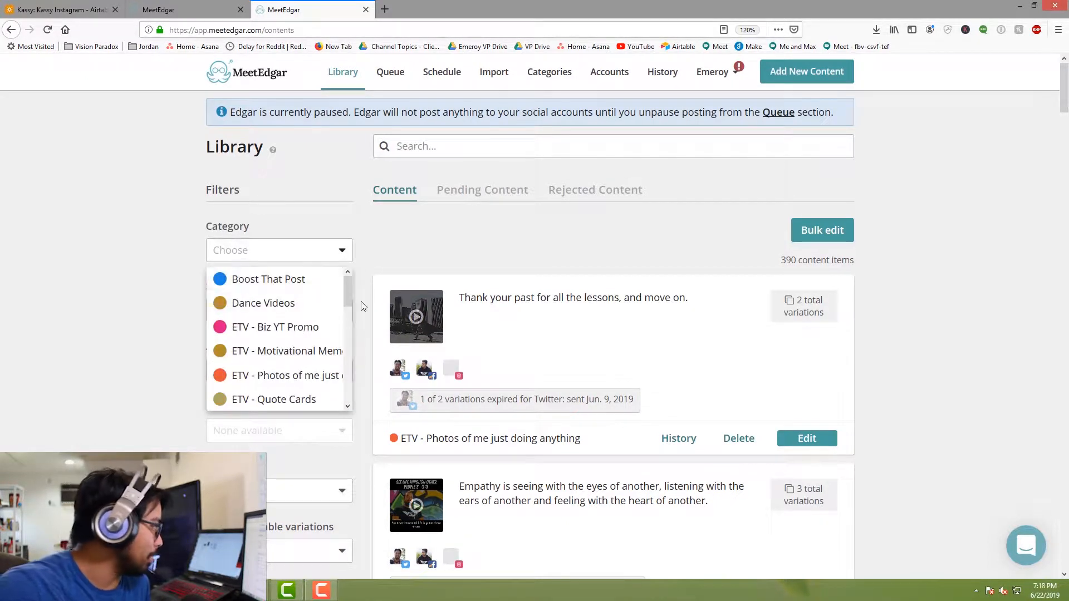
left_click_drag(349, 295, 354, 373)
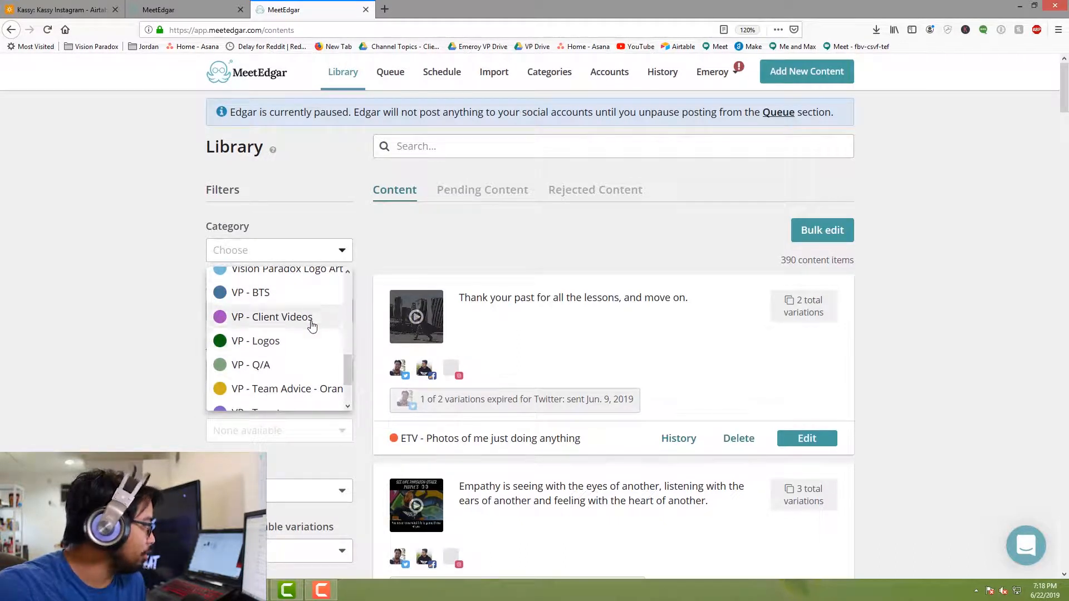
left_click(305, 319)
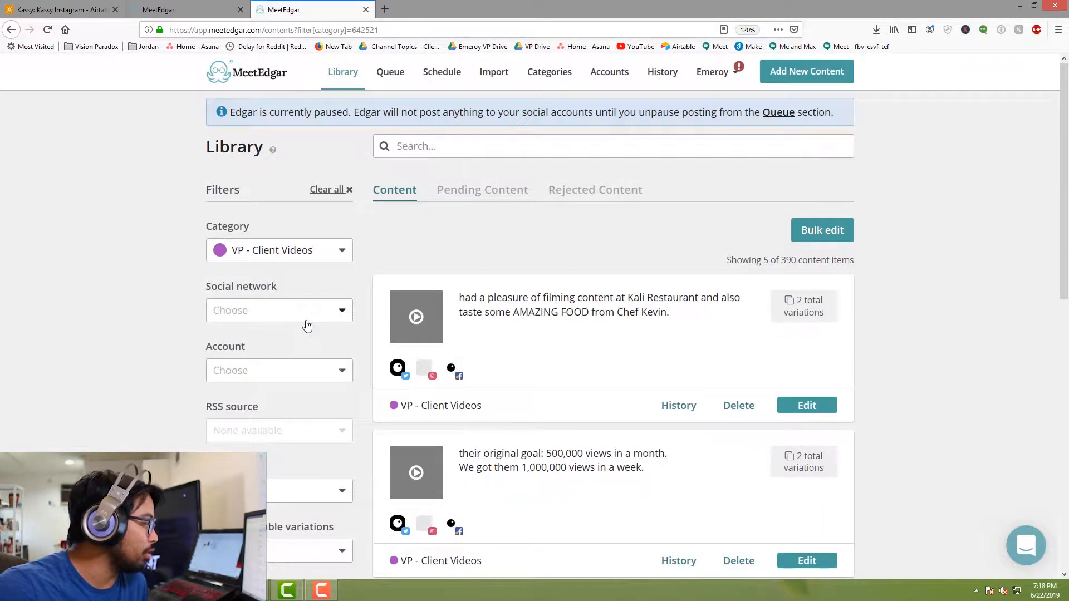
scroll(932, 379, "down", 10)
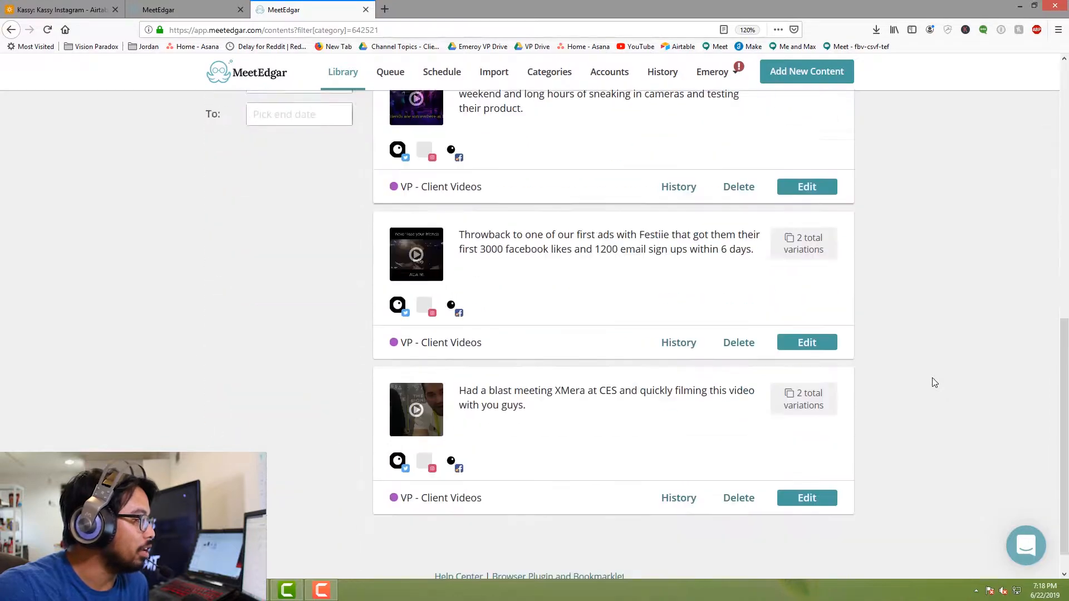
scroll(927, 388, "up", 7)
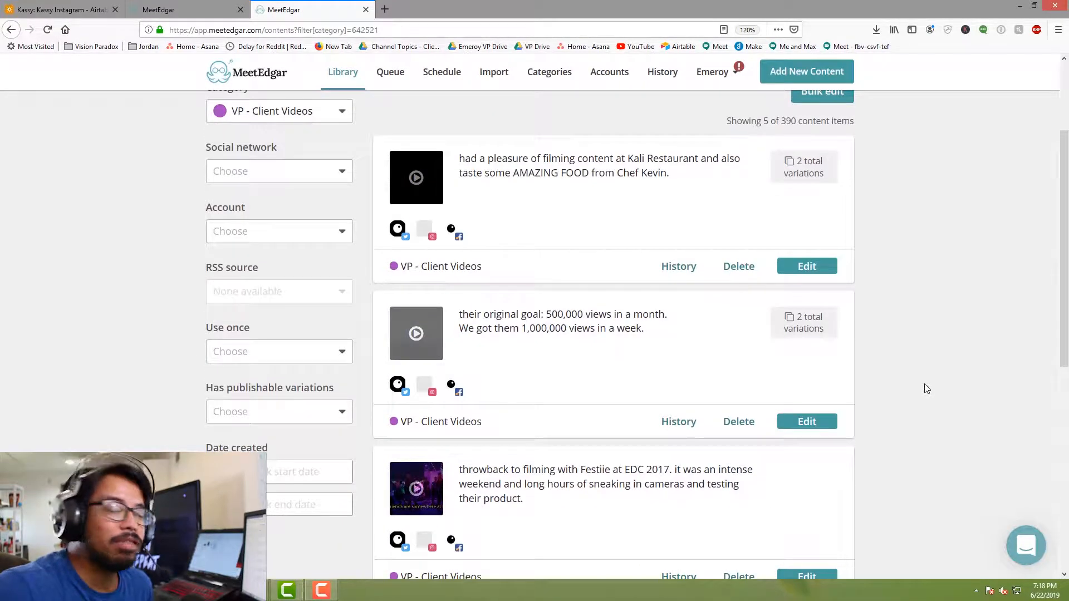
scroll(930, 388, "up", 3)
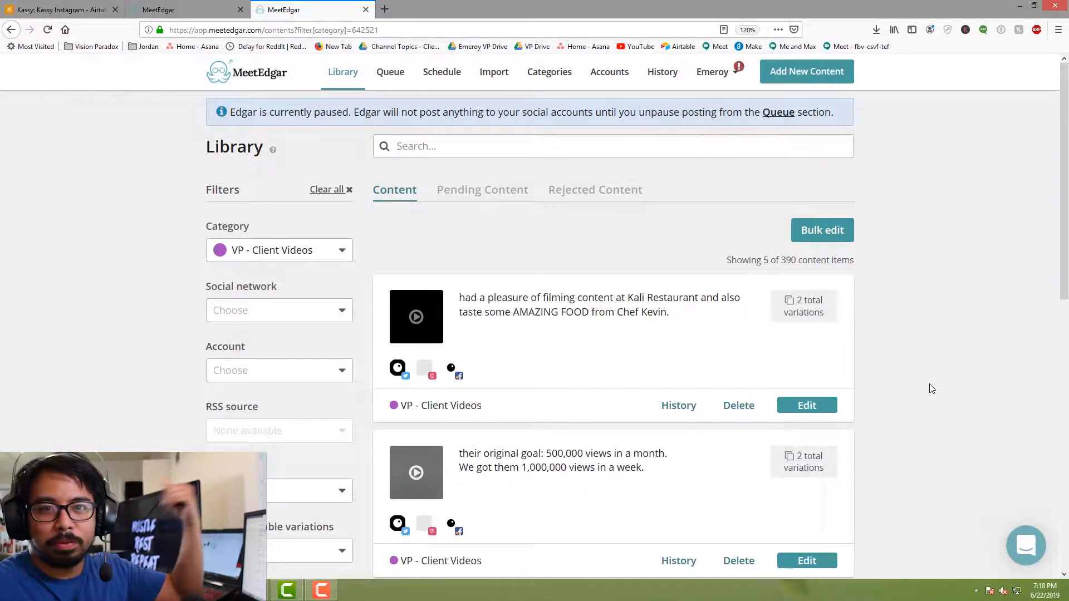
Remove the category filter from the library.
left_click(257, 257)
scroll(277, 292, "up", 5)
left_click(287, 280)
Filter the library by the Facebook social network, and clear that filter again.
left_click(325, 316)
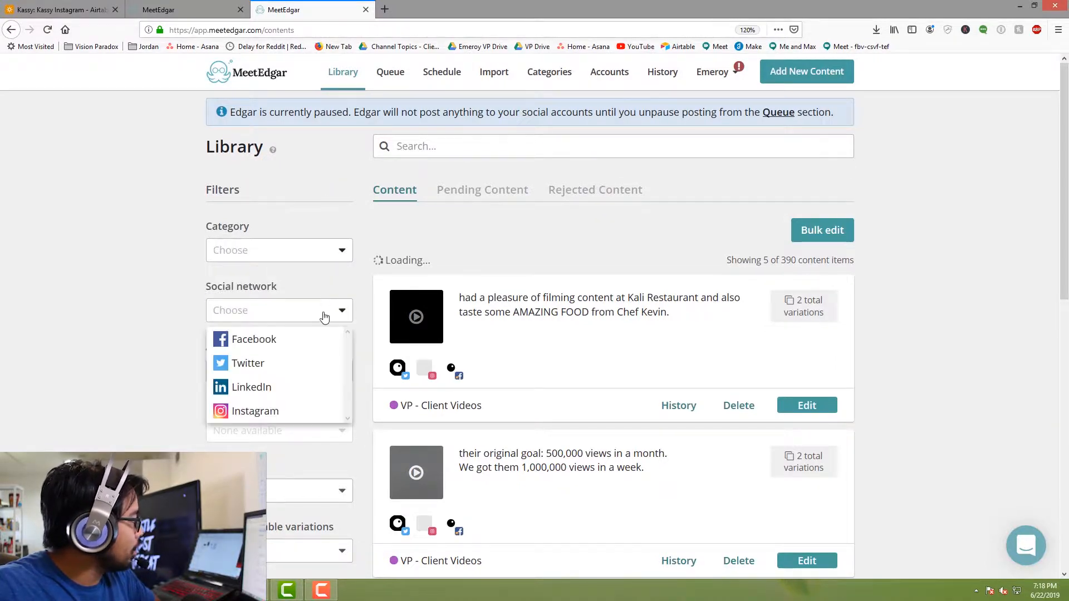
left_click(306, 341)
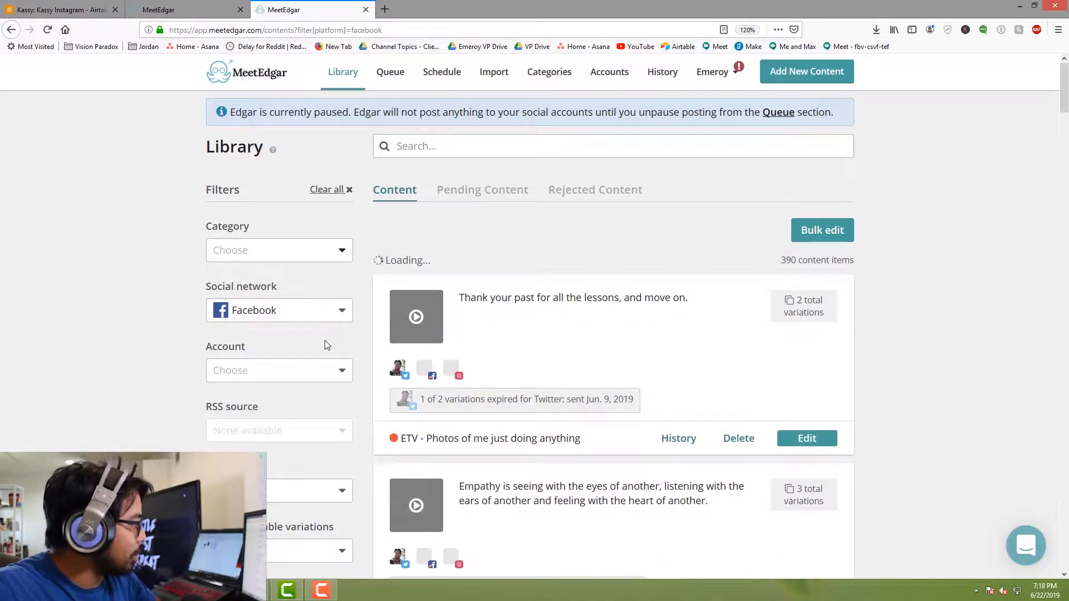
left_click(327, 317)
left_click(300, 342)
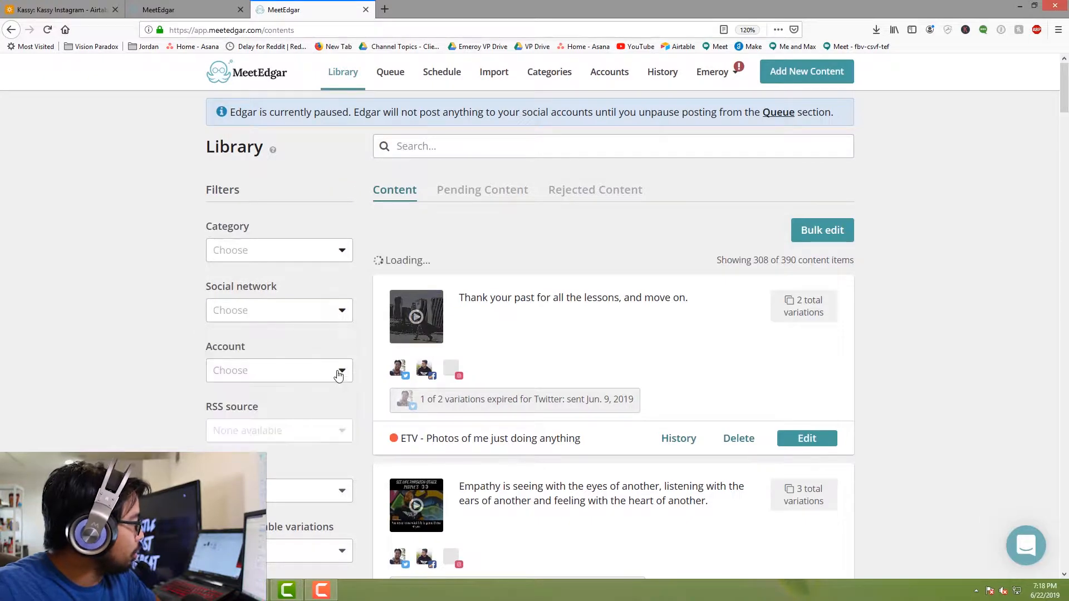
Check the available options of the library's account and publishable variations filters without applying any.
left_click(336, 371)
left_click(160, 417)
scroll(256, 401, "down", 4)
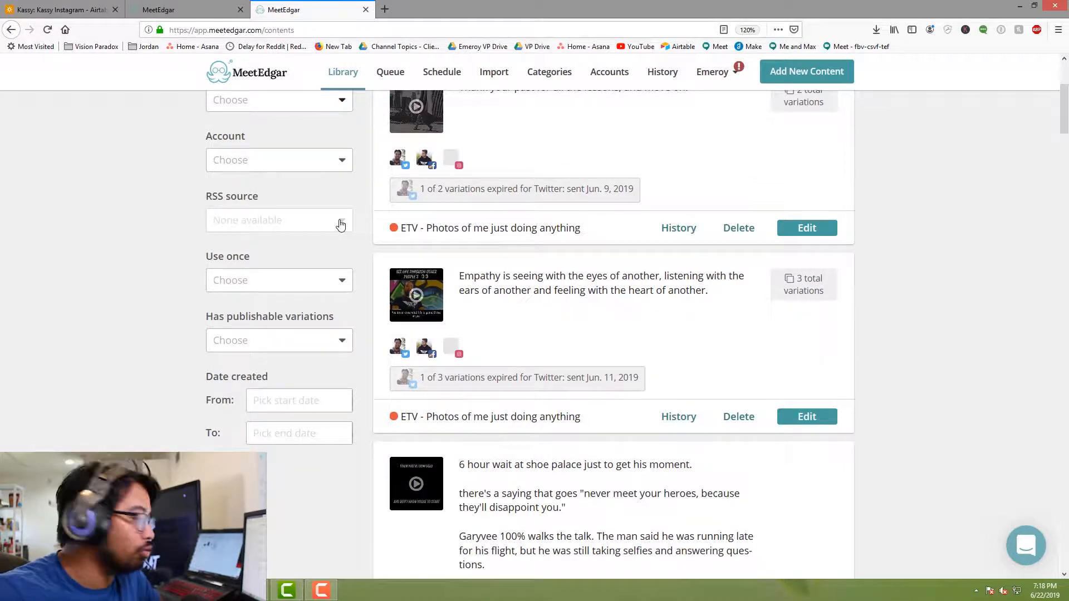
left_click(322, 349)
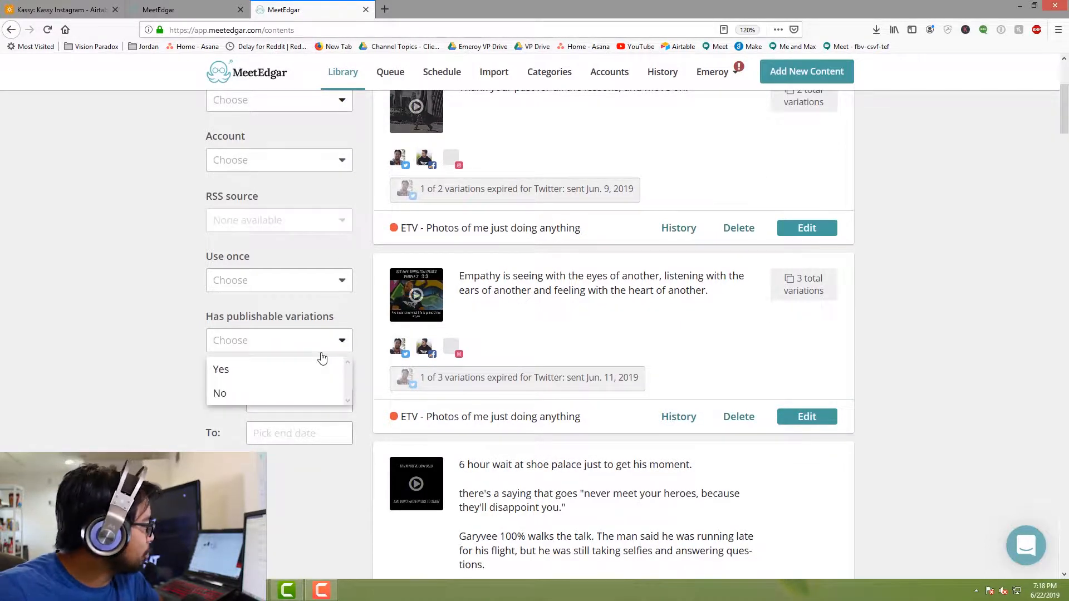
left_click(136, 373)
scroll(136, 373, "up", 4)
Open the posting queue and read the upcoming posts from Saturday, June 22 up to the 11:00 am Twitter post about commitment in dancing.
left_click(390, 72)
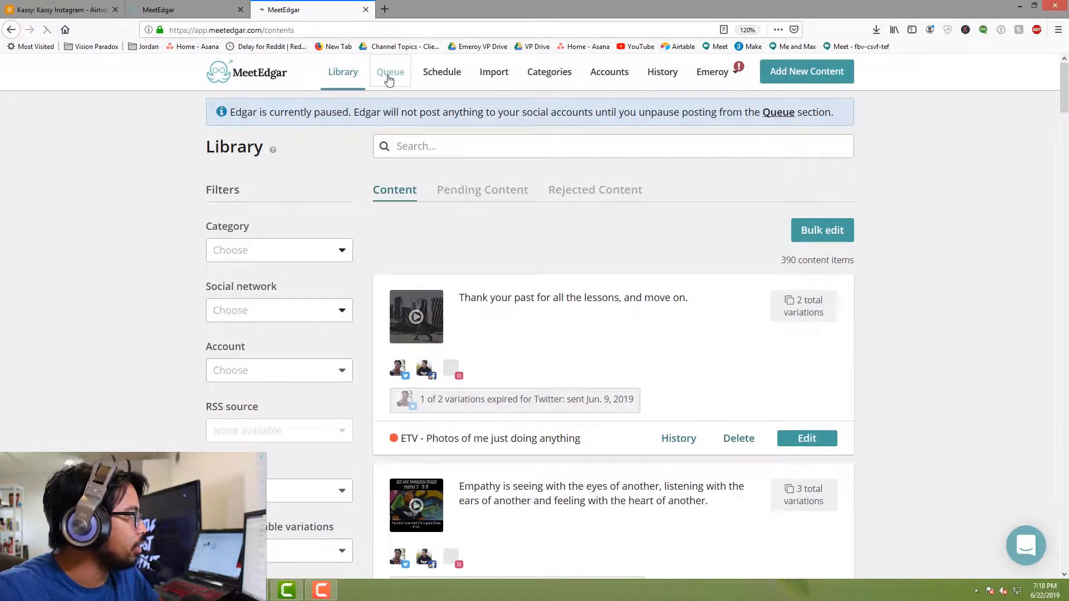
scroll(907, 282, "down", 6)
scroll(873, 185, "up", 6)
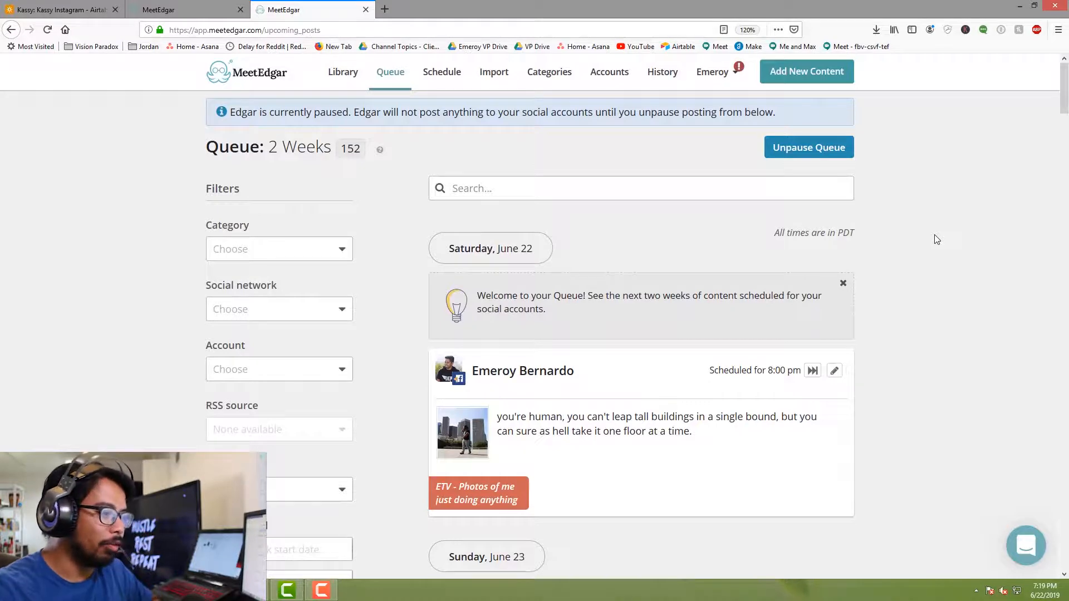
scroll(645, 387, "down", 7)
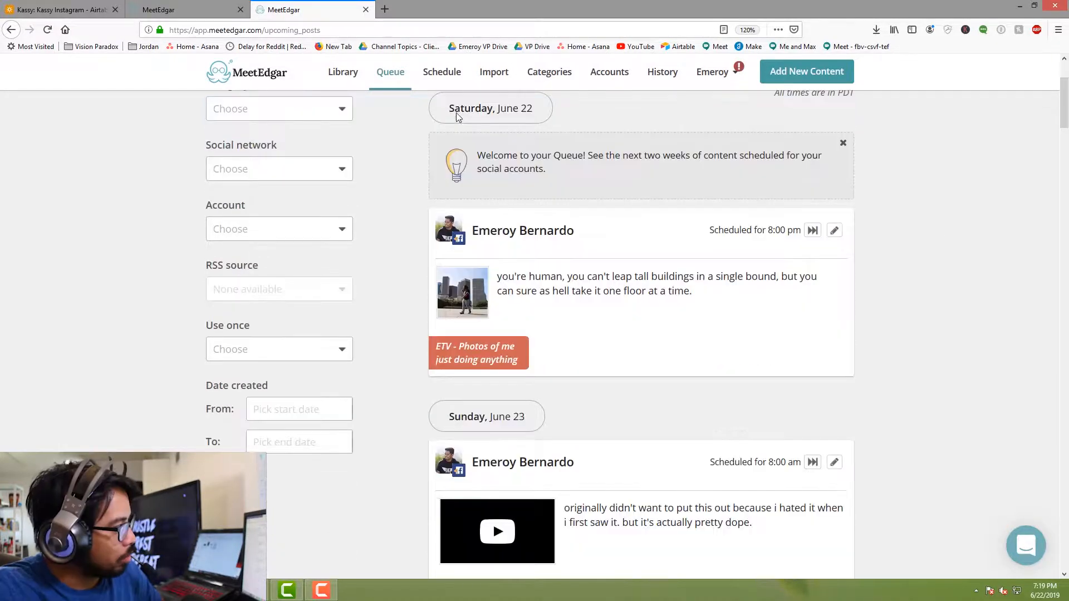
scroll(692, 293, "down", 10)
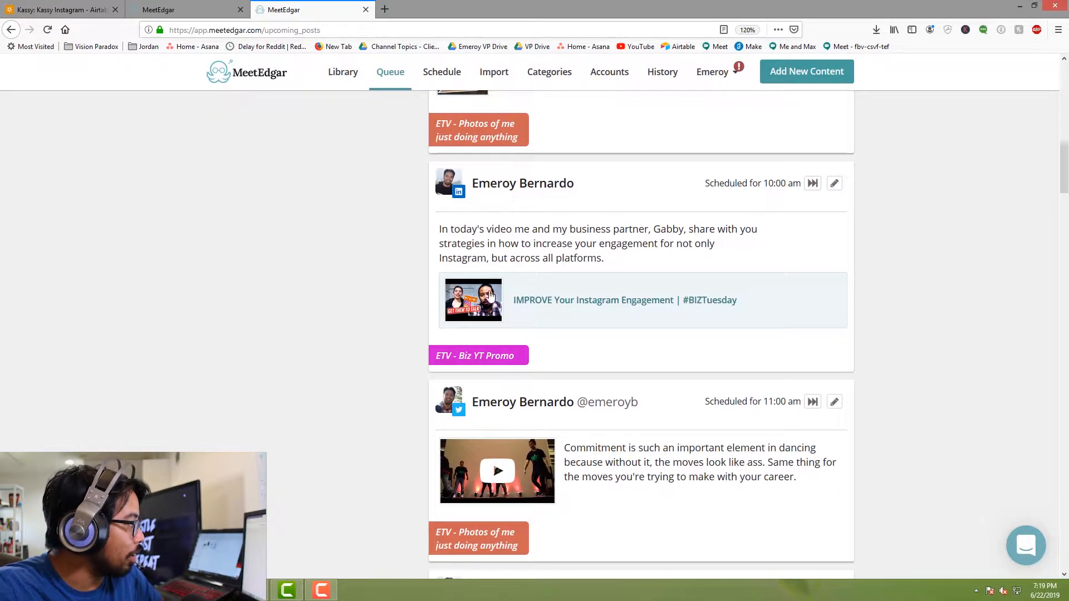
scroll(700, 347, "down", 6)
scroll(493, 236, "up", 6)
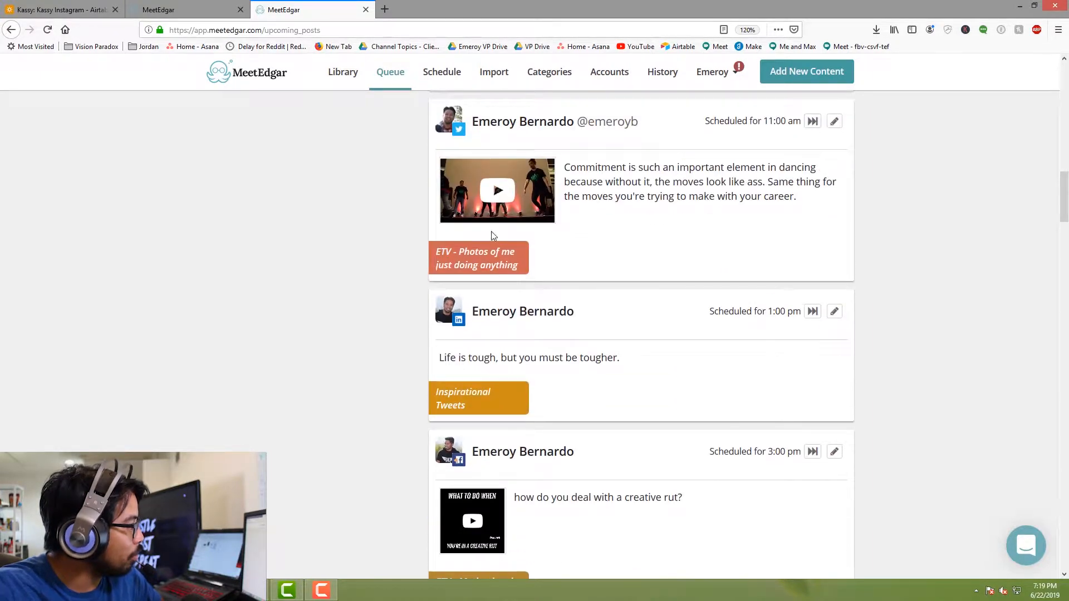
left_click_drag(616, 182, 753, 197)
left_click(467, 371)
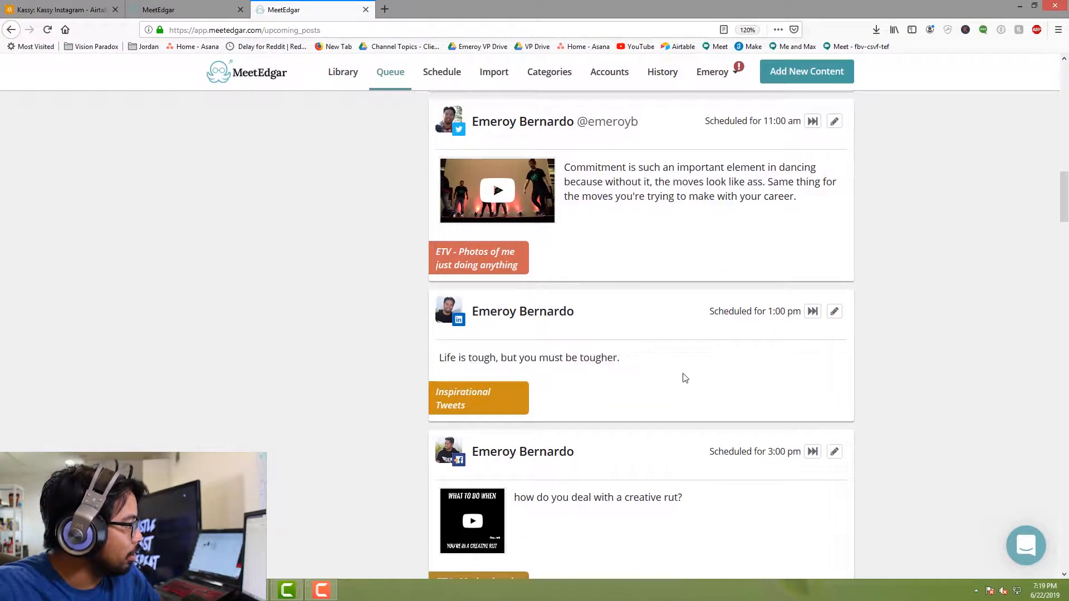
Examine the accounts, categories and scheduled times of the queued posts from the 1:00 pm LinkedIn post onward.
scroll(686, 378, "down", 6)
scroll(708, 382, "down", 2)
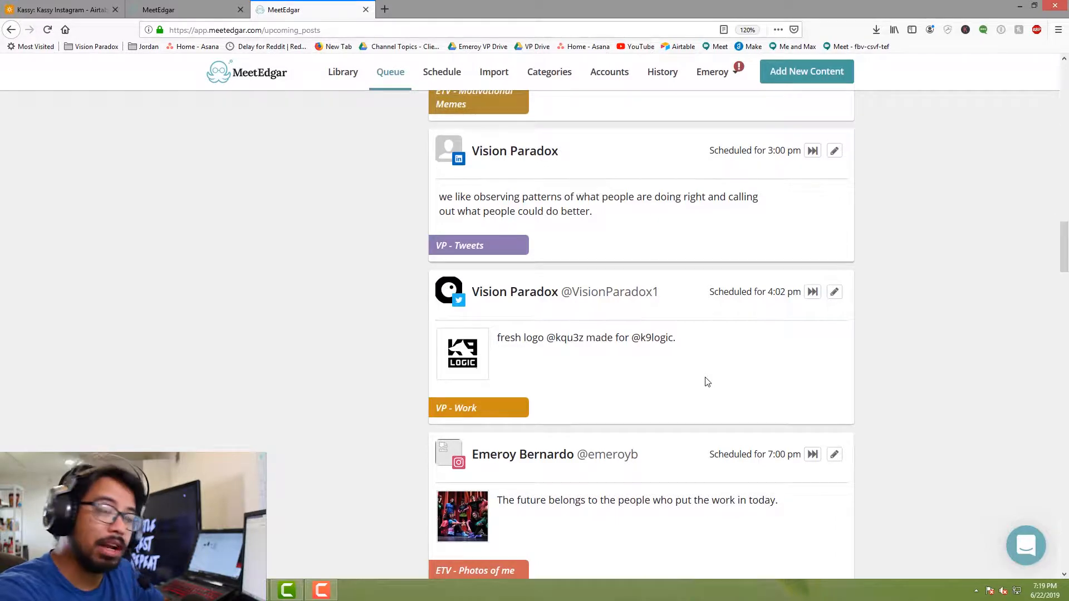
scroll(707, 382, "up", 6)
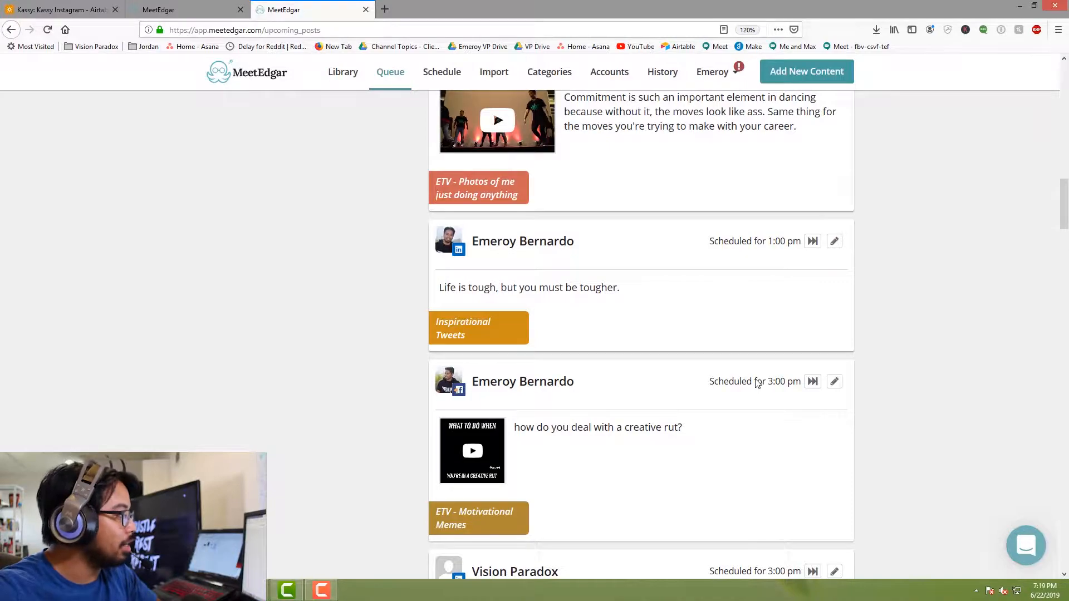
scroll(756, 383, "down", 9)
scroll(867, 389, "up", 5)
scroll(878, 391, "down", 7)
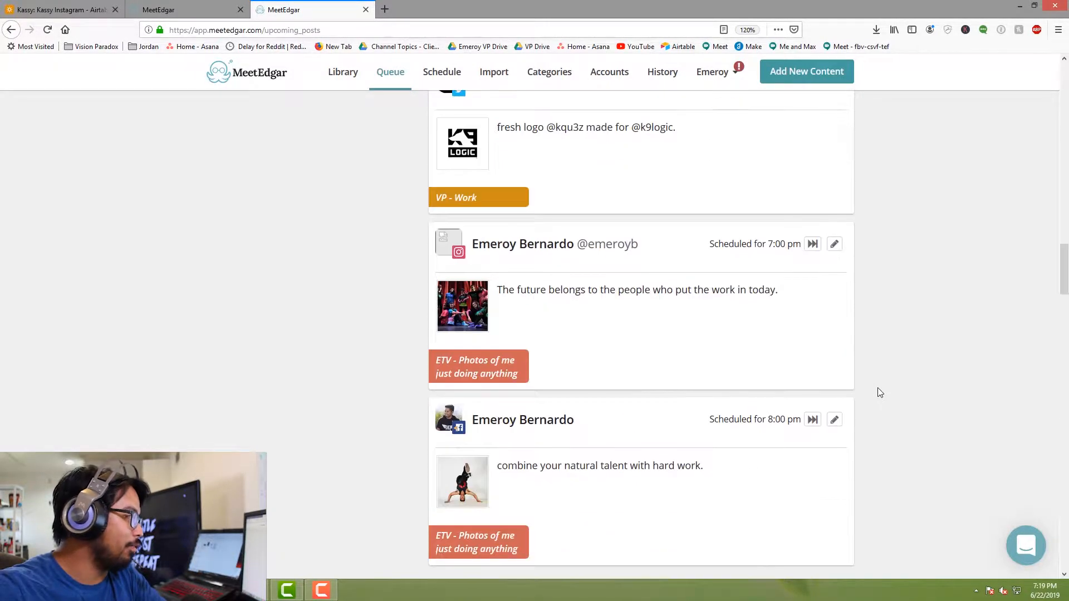
scroll(878, 390, "down", 5)
scroll(878, 390, "up", 20)
Open the recurring schedule and show only the timeslots of the owner's personal Twitter account.
left_click(455, 87)
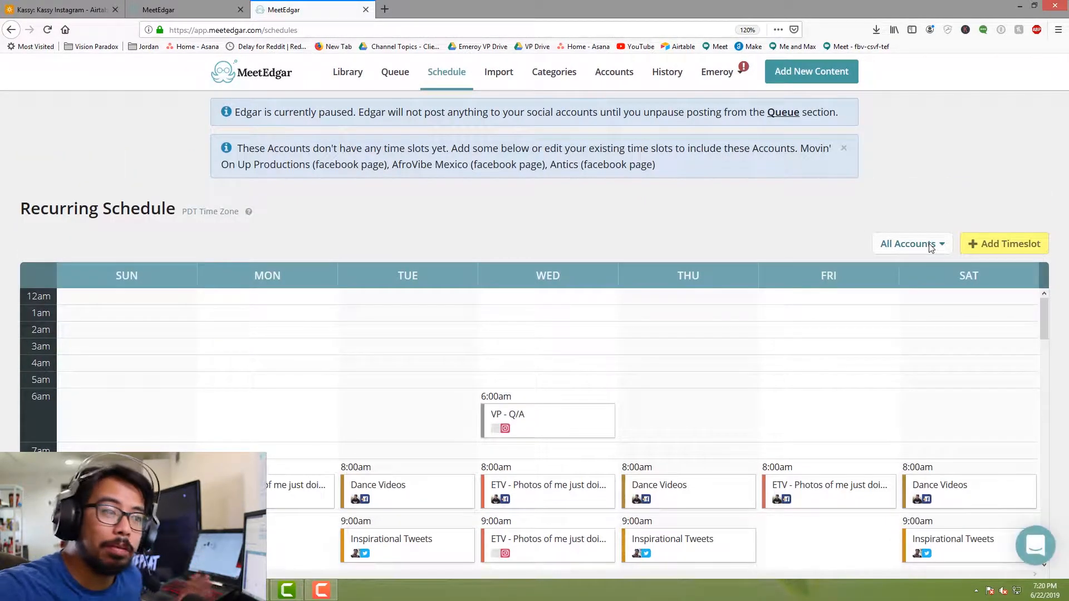
left_click(928, 243)
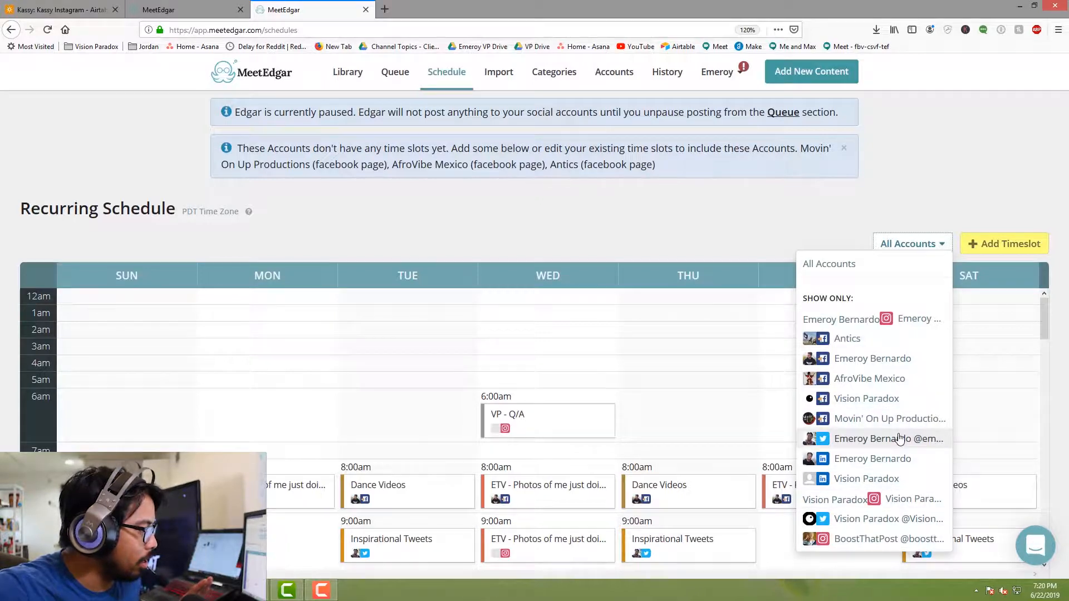
left_click(901, 439)
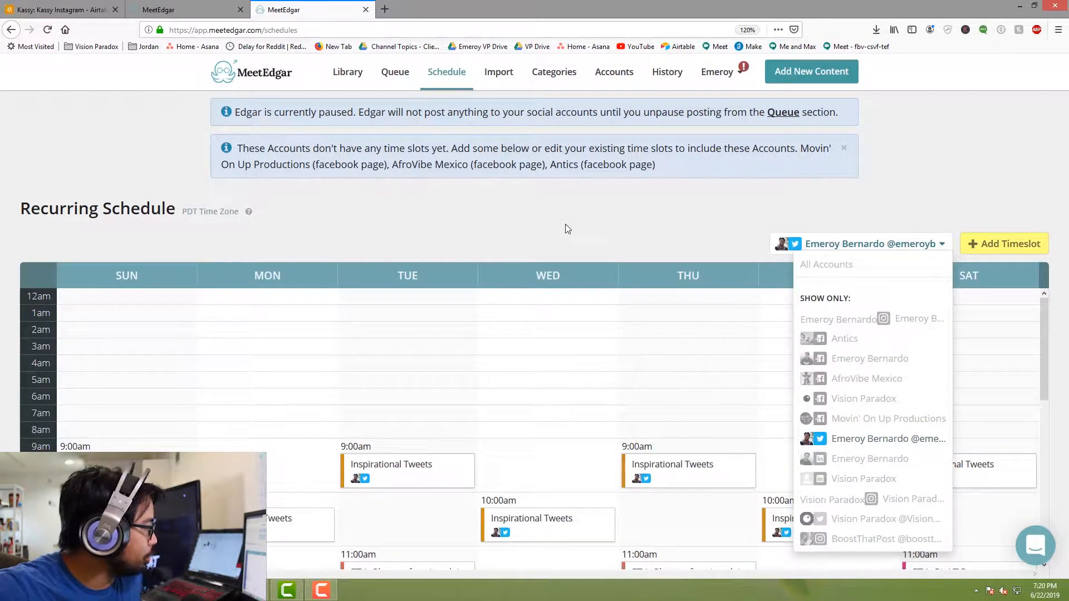
left_click(942, 244)
Examine the Twitter account's weekly timeslots and their assigned categories through the evening hours.
scroll(166, 325, "down", 5)
scroll(166, 324, "up", 3)
scroll(139, 390, "down", 4)
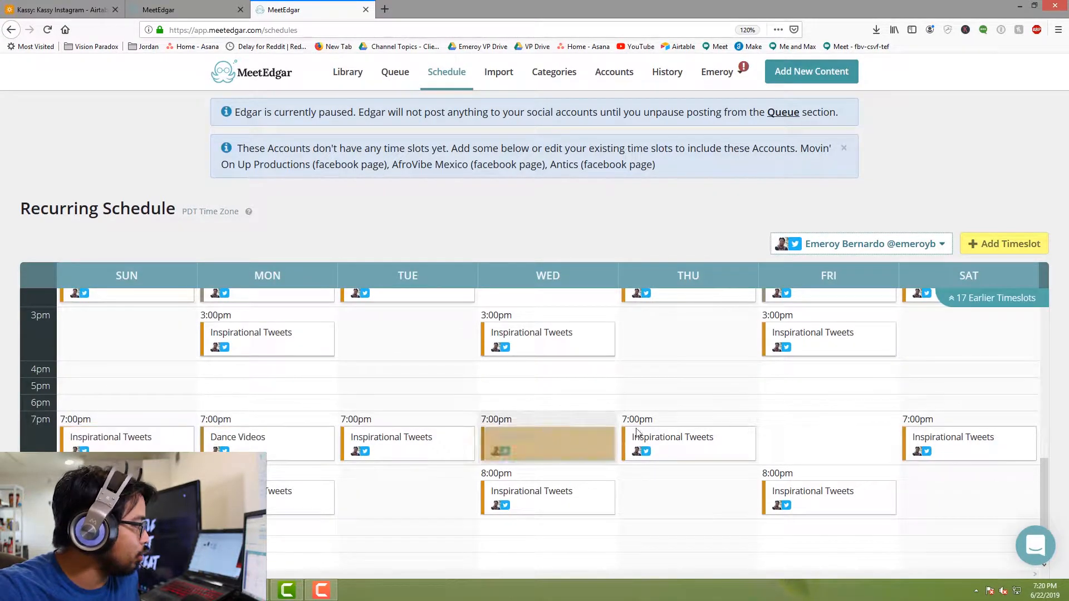
scroll(248, 443, "up", 2)
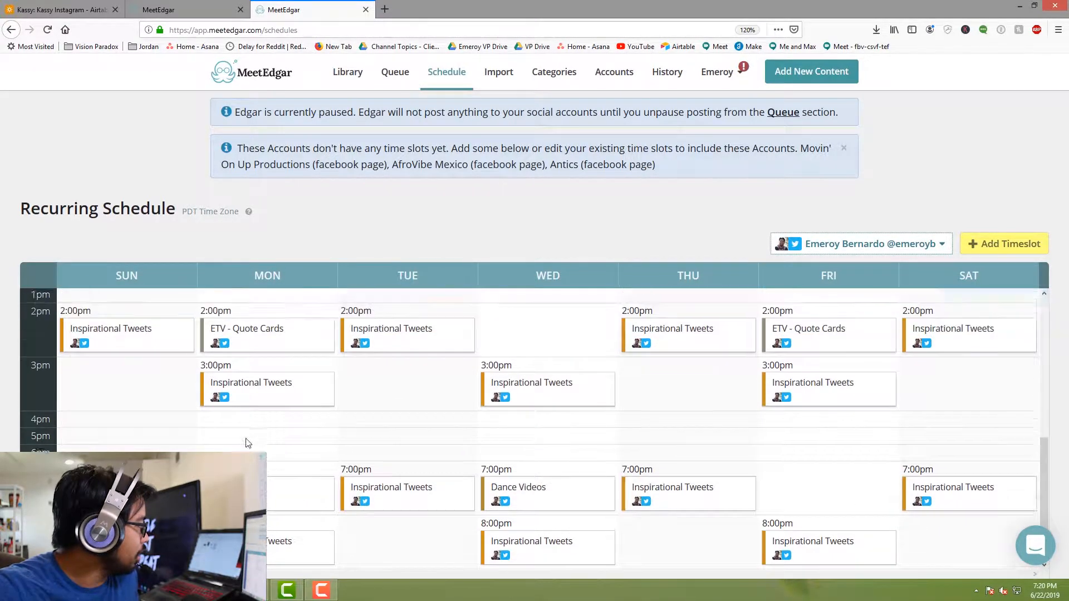
scroll(248, 443, "up", 1)
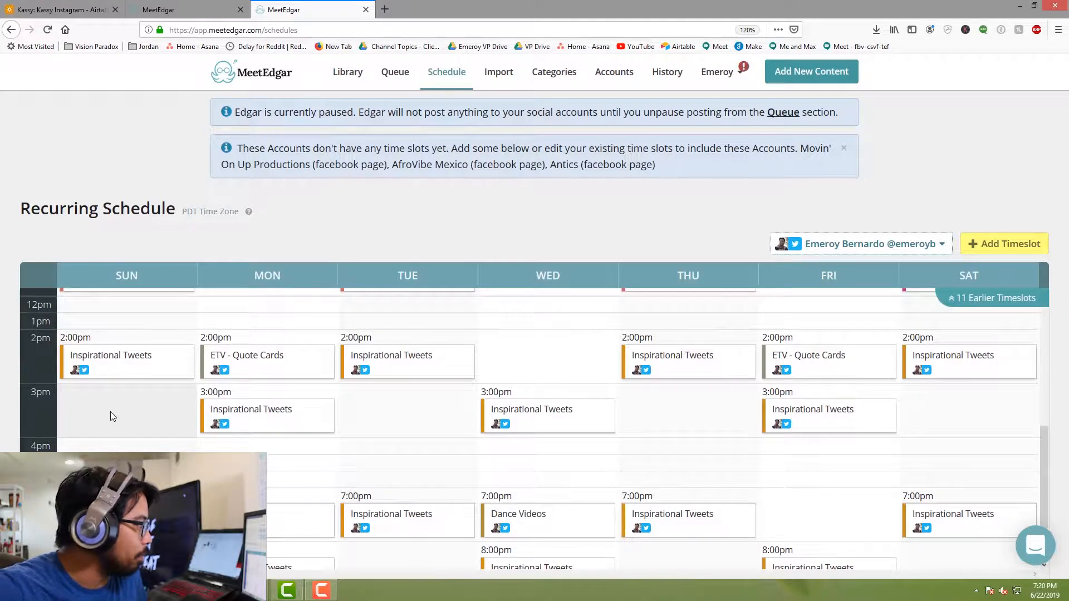
scroll(111, 415, "down", 3)
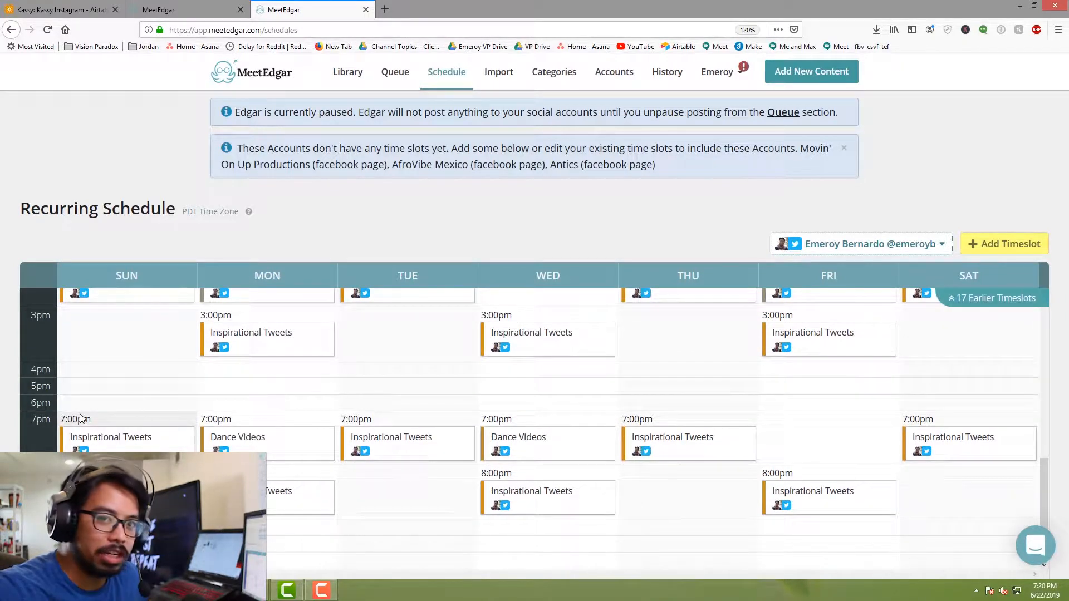
Open the Sunday 2:00 pm Inspirational Tweets timeslot for editing and view the categories it can be assigned.
scroll(112, 395, "up", 3)
left_click(152, 363)
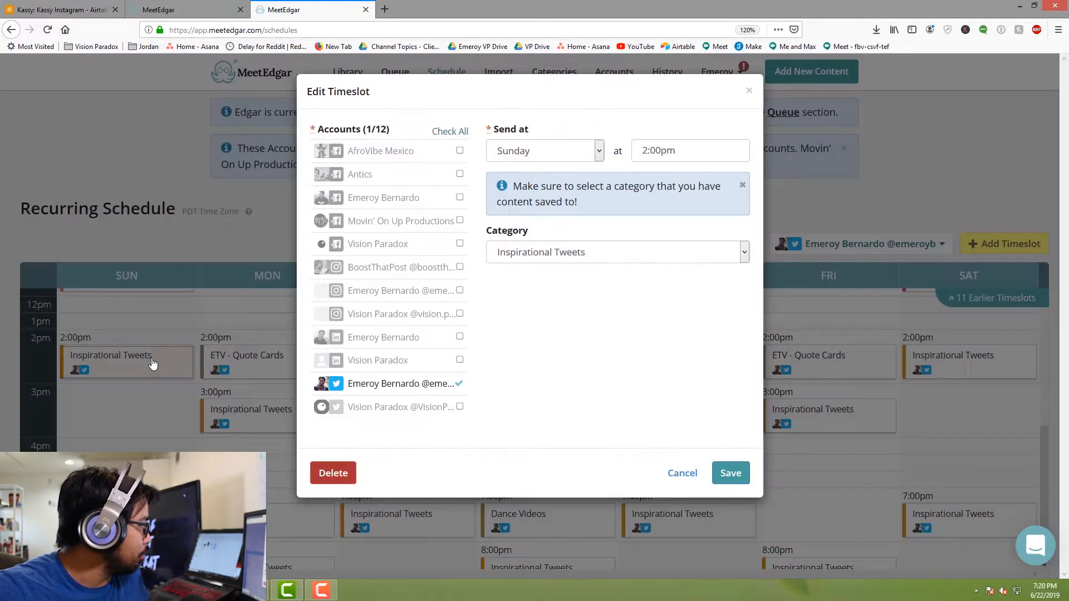
left_click(585, 252)
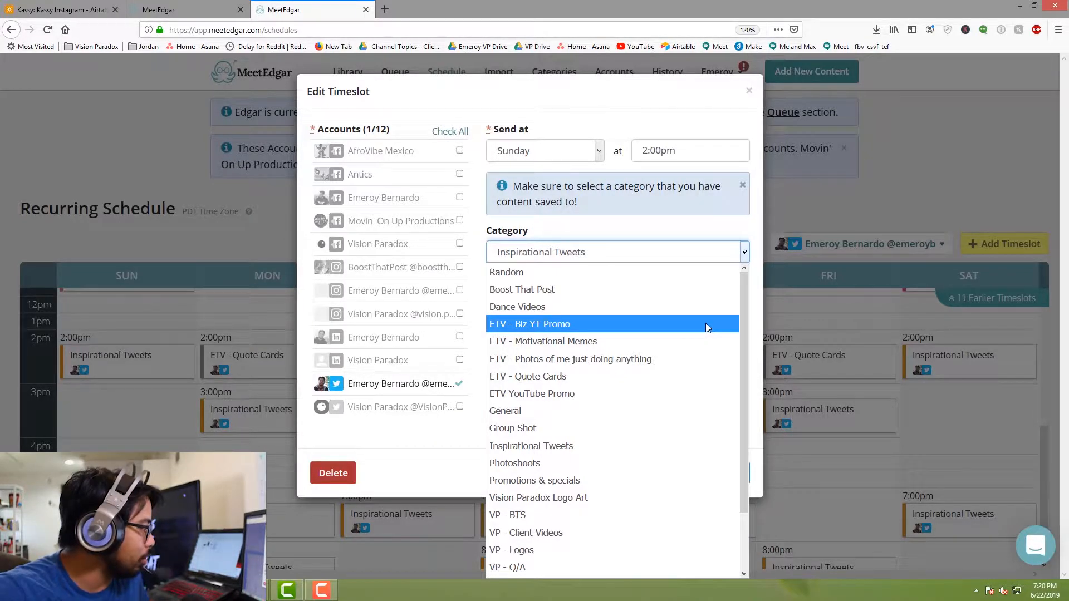
scroll(706, 325, "down", 3)
left_click(403, 454)
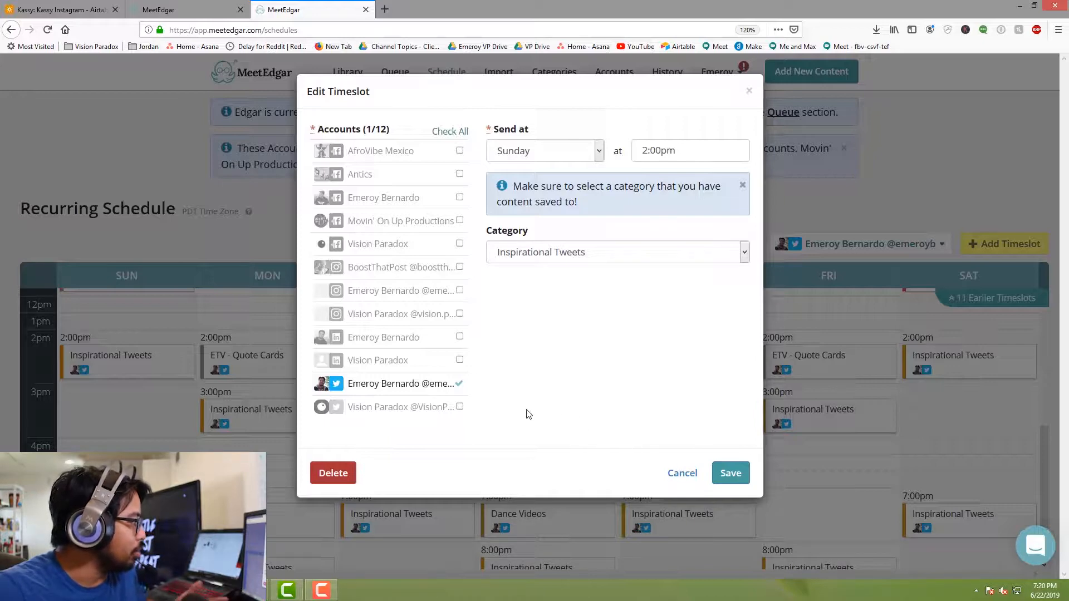
Try adding the personal and Vision Paradox LinkedIn accounts to the Sunday 2:00 pm timeslot, and leave it without saving.
left_click(460, 360)
left_click(460, 338)
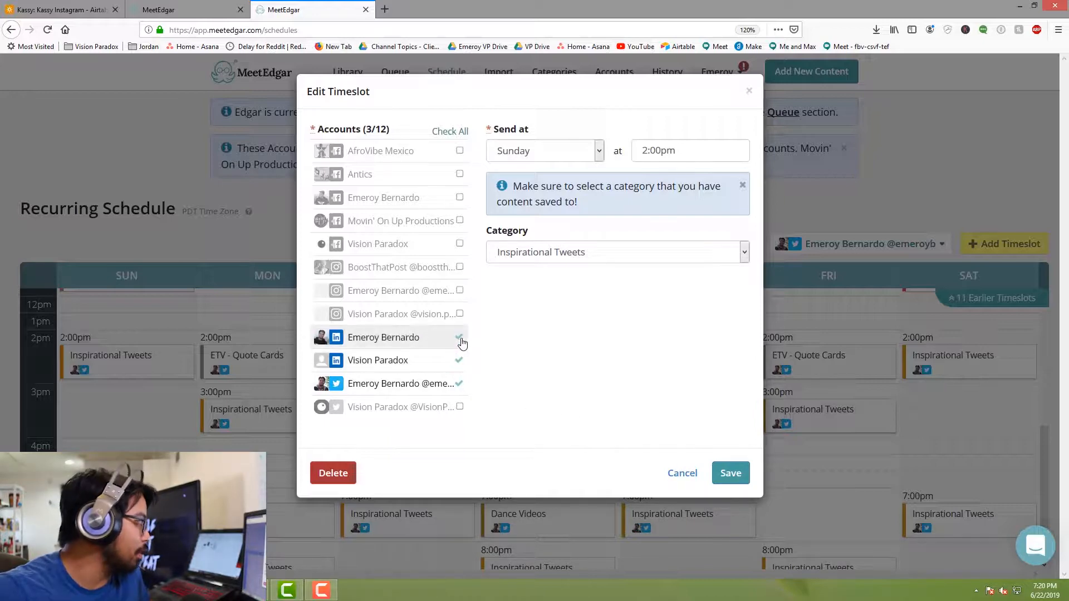
left_click(461, 336)
left_click(460, 360)
left_click(459, 383)
left_click(460, 384)
left_click(685, 479)
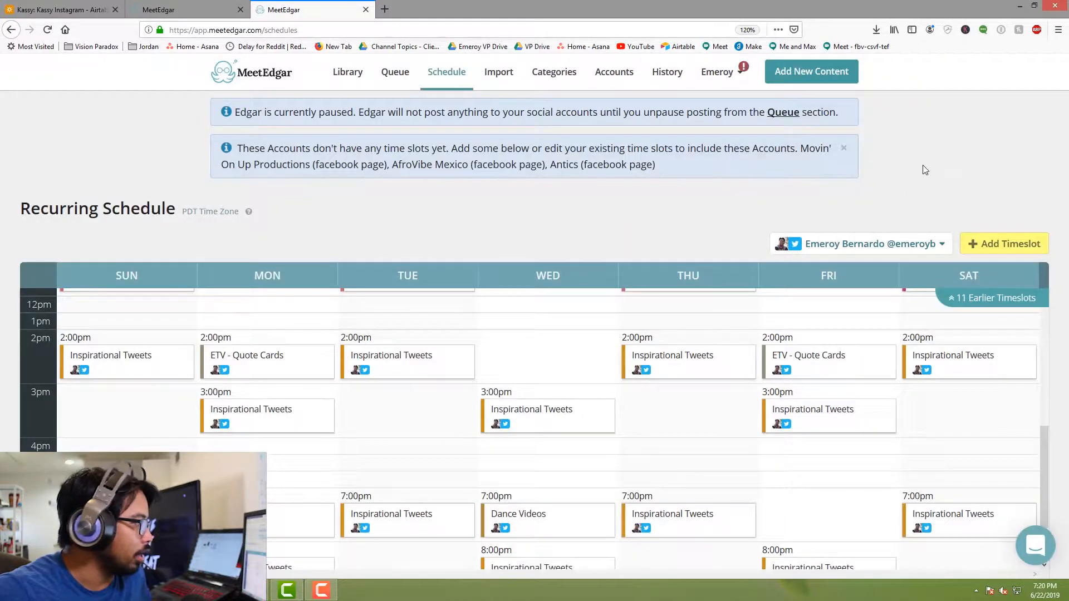
Show only the Vision Paradox Twitter account's timeslots and view the settings of its Sunday 1:06 pm VP - Tweets slot.
left_click(879, 243)
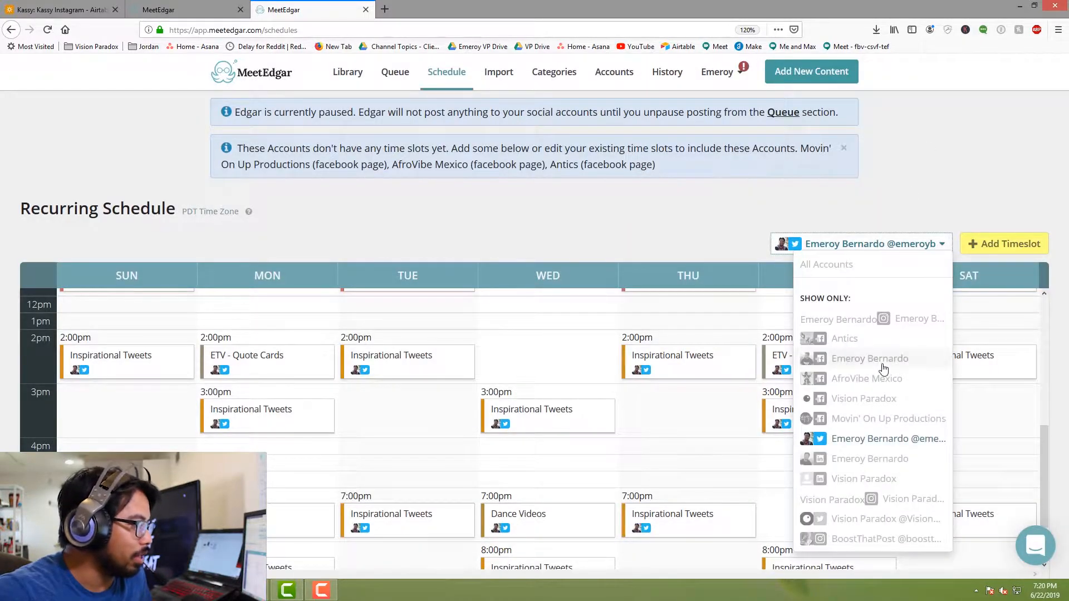
left_click(879, 518)
left_click(108, 358)
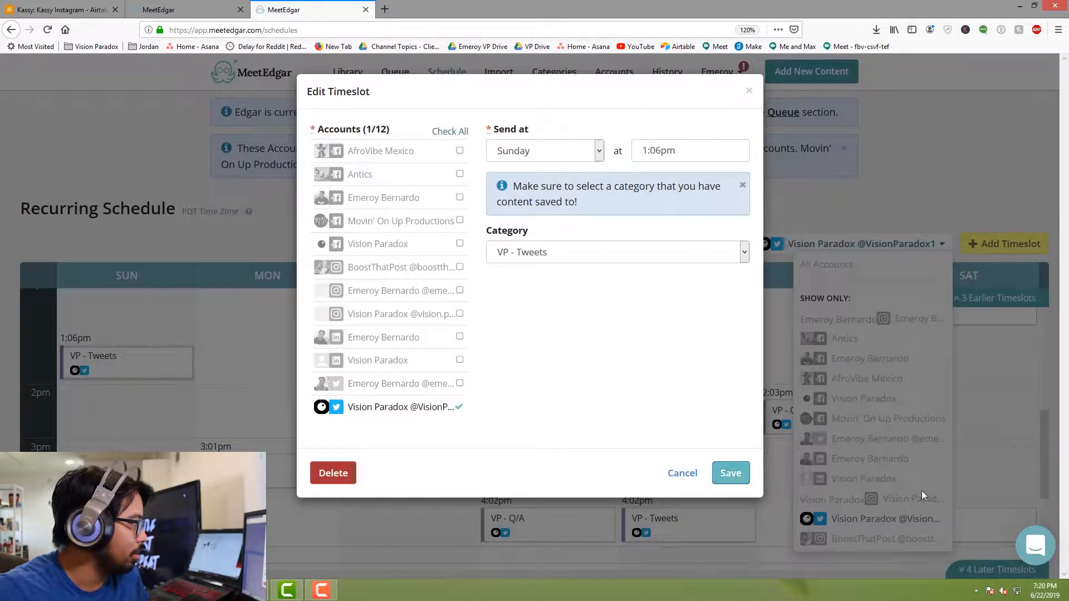
left_click(681, 473)
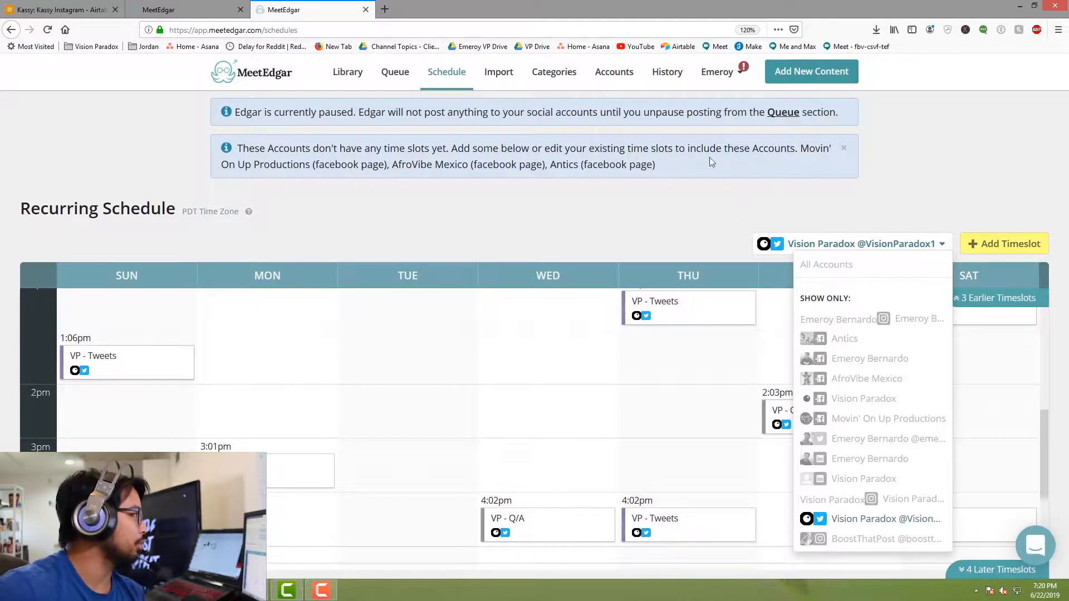
View the options for importing new content, and look through the full list of content categories.
left_click(498, 73)
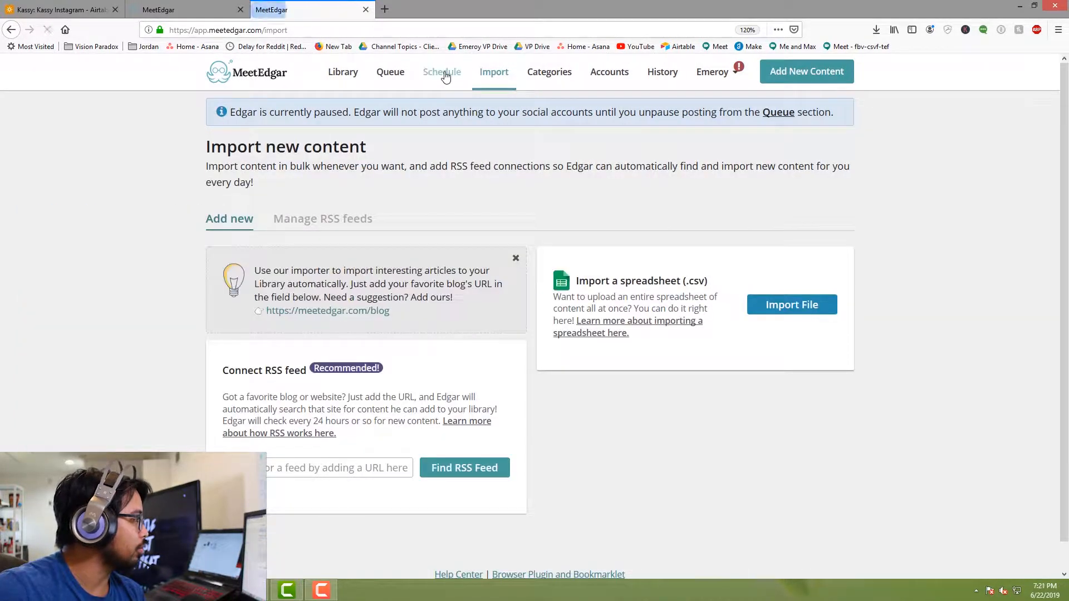
left_click(445, 76)
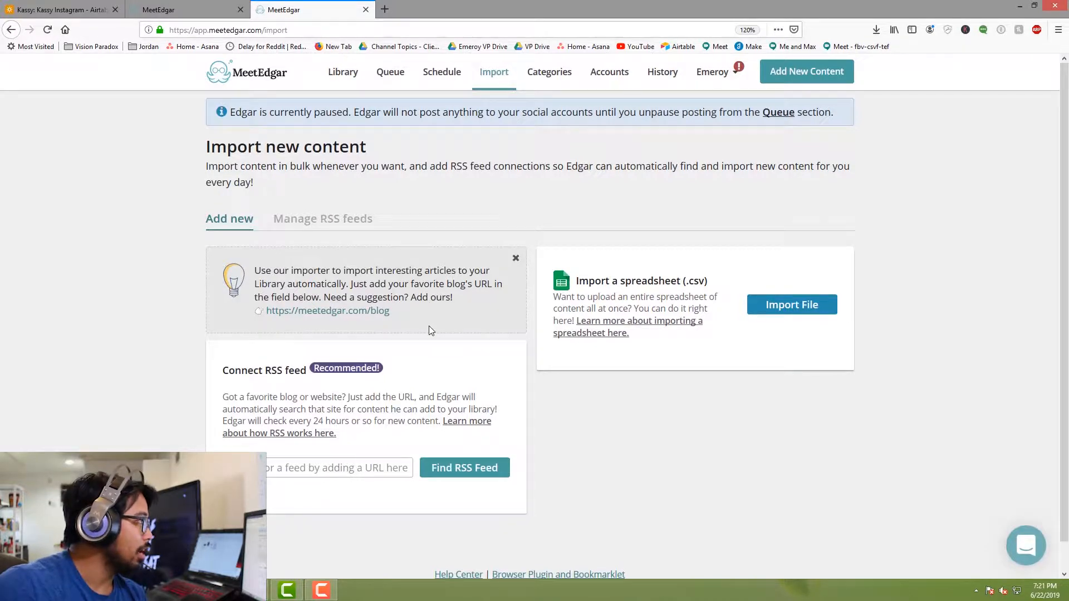
left_click(566, 82)
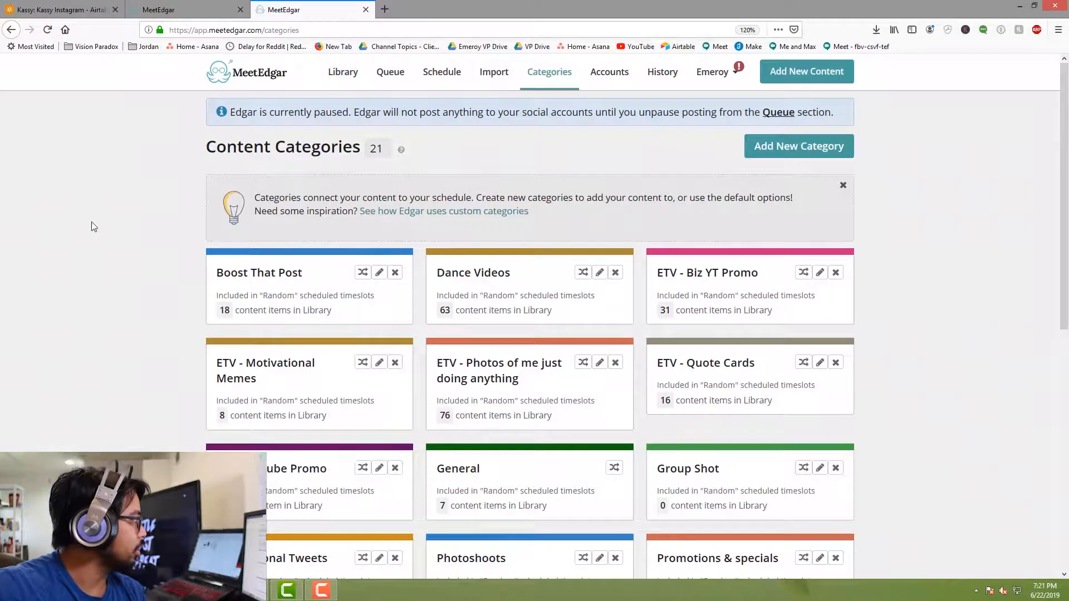
scroll(329, 333, "down", 3)
scroll(866, 422, "down", 4)
scroll(790, 444, "up", 7)
Review the connected social accounts and the networks offered for connecting another account.
left_click(616, 75)
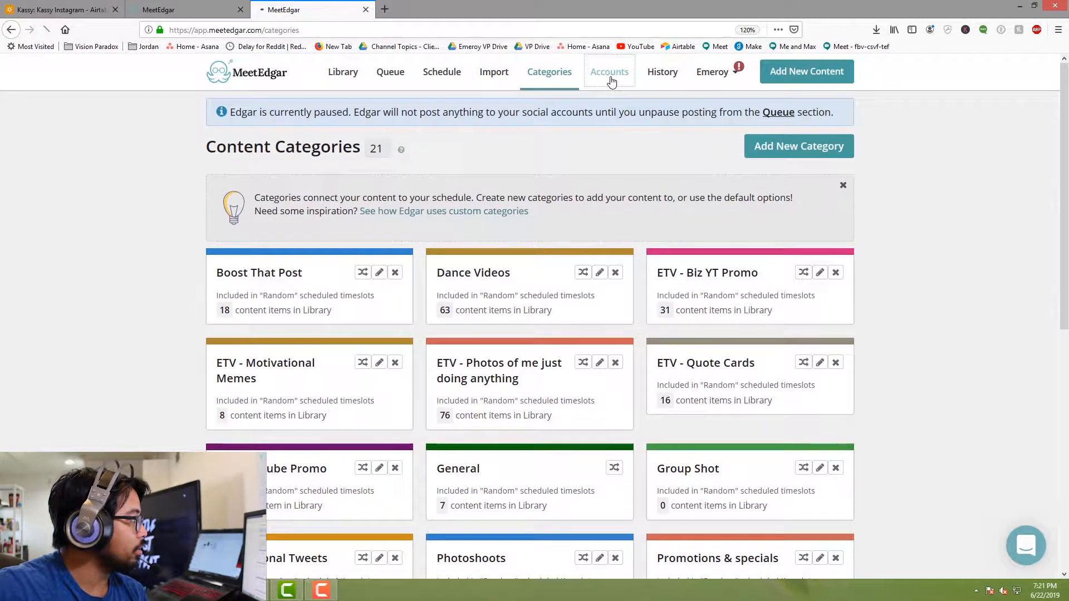
scroll(362, 359, "down", 5)
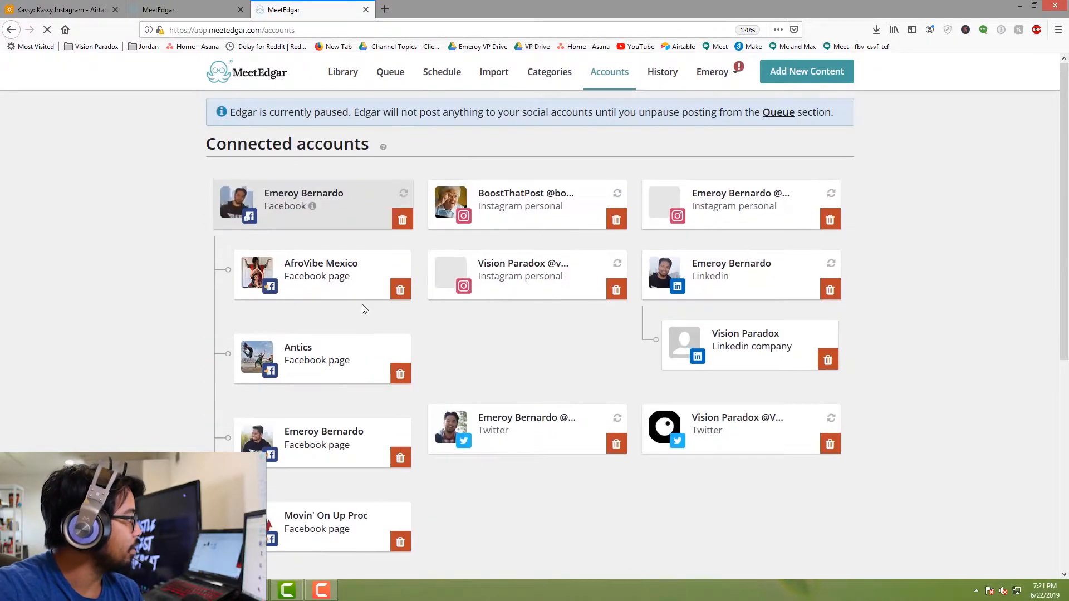
scroll(378, 346, "down", 5)
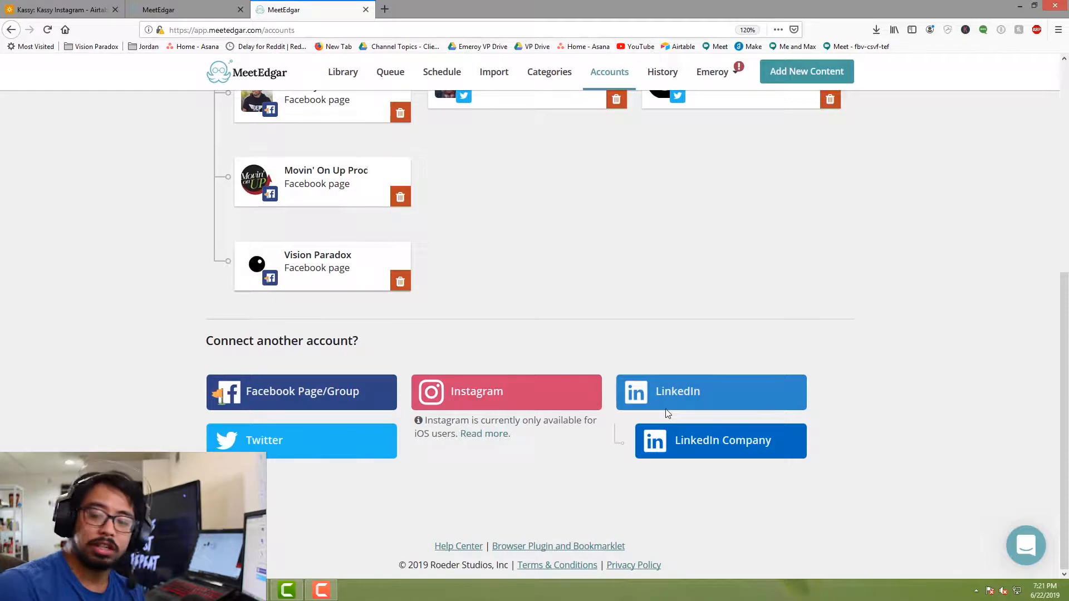
scroll(668, 414, "up", 10)
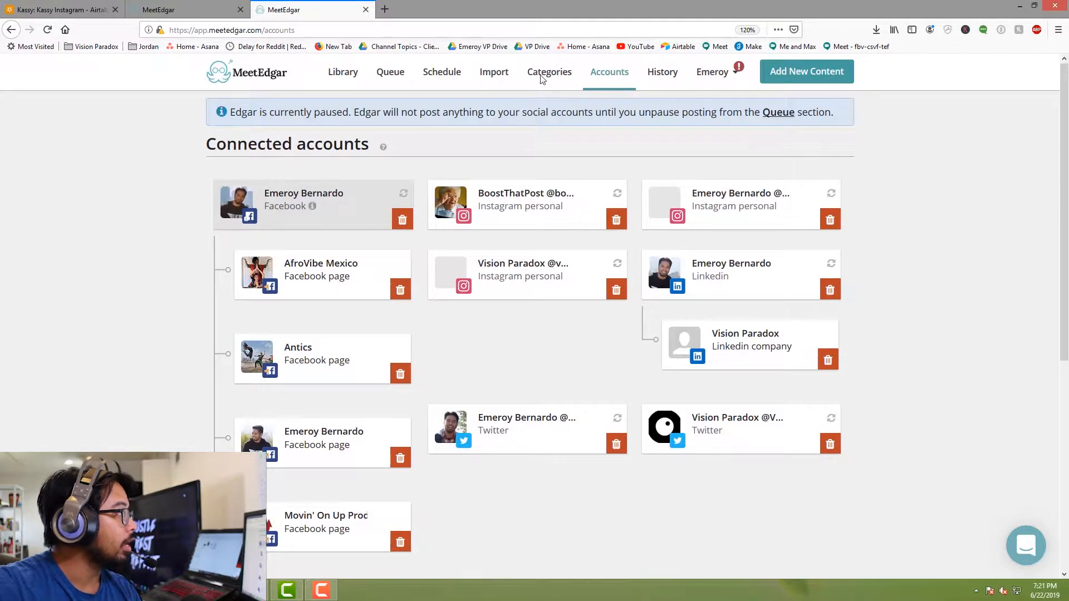
Open the recent history and examine the Vision Paradox VP - Tweets post sent Friday, June 14 at 4:00 pm.
left_click(673, 77)
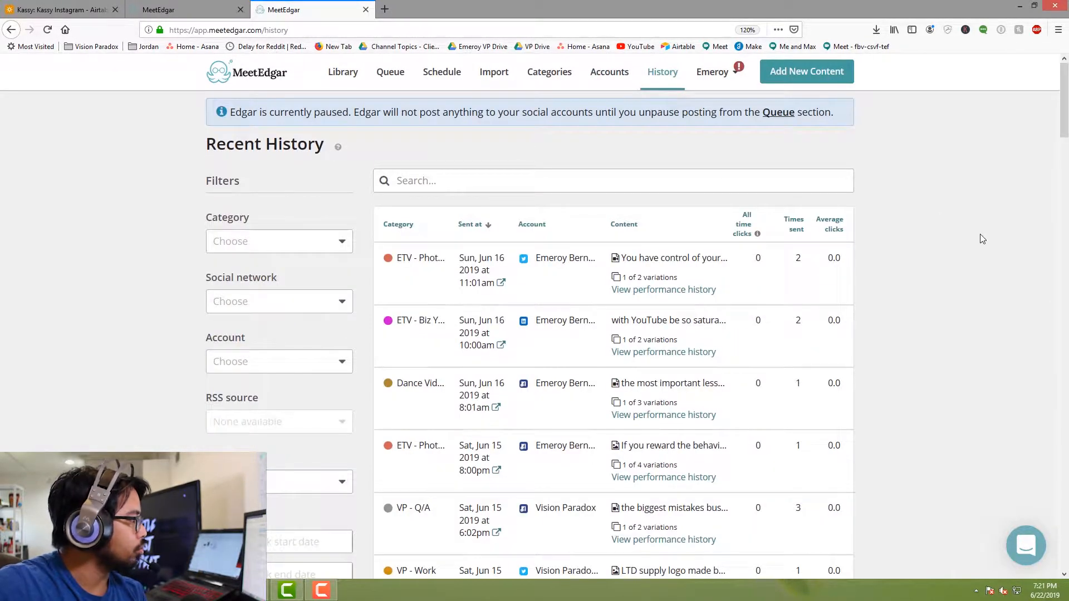
scroll(983, 238, "down", 8)
scroll(981, 237, "down", 8)
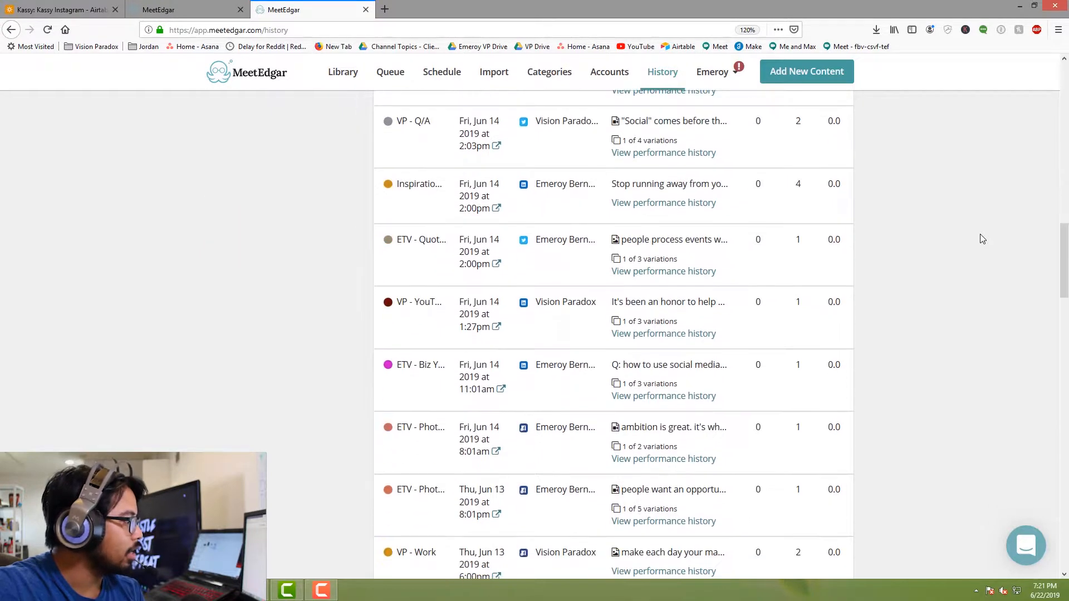
scroll(941, 238, "up", 2)
left_click_drag(826, 223, 539, 217)
left_click(872, 242)
left_click_drag(799, 241, 392, 214)
left_click(846, 224)
left_click_drag(807, 233, 399, 210)
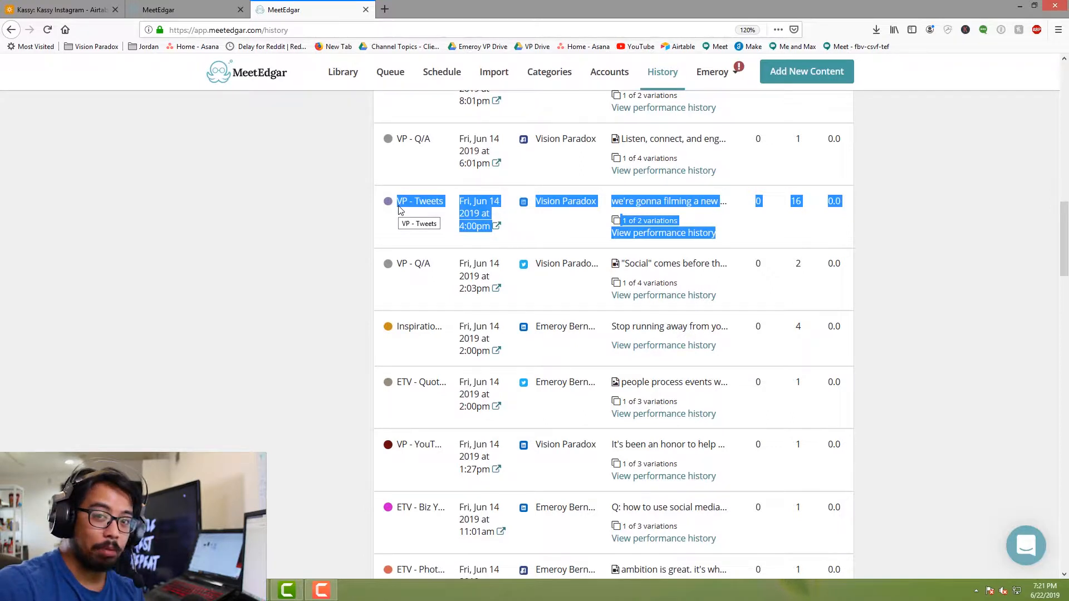
scroll(399, 210, "up", 2)
left_click(801, 292)
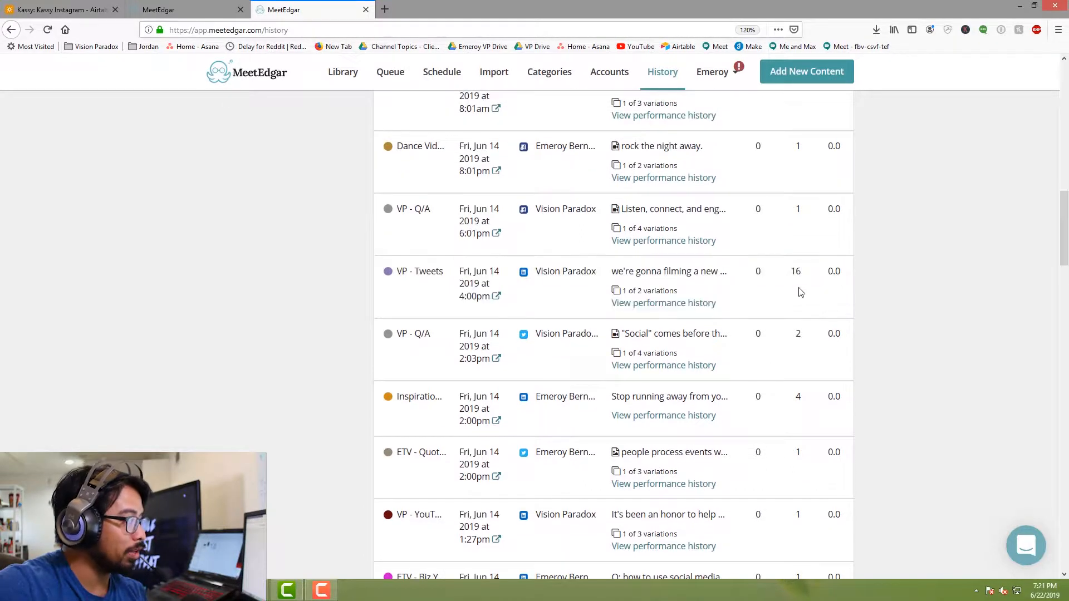
Examine how often the older posts in the recent history were sent, down to Monday, June 10.
scroll(801, 292, "down", 10)
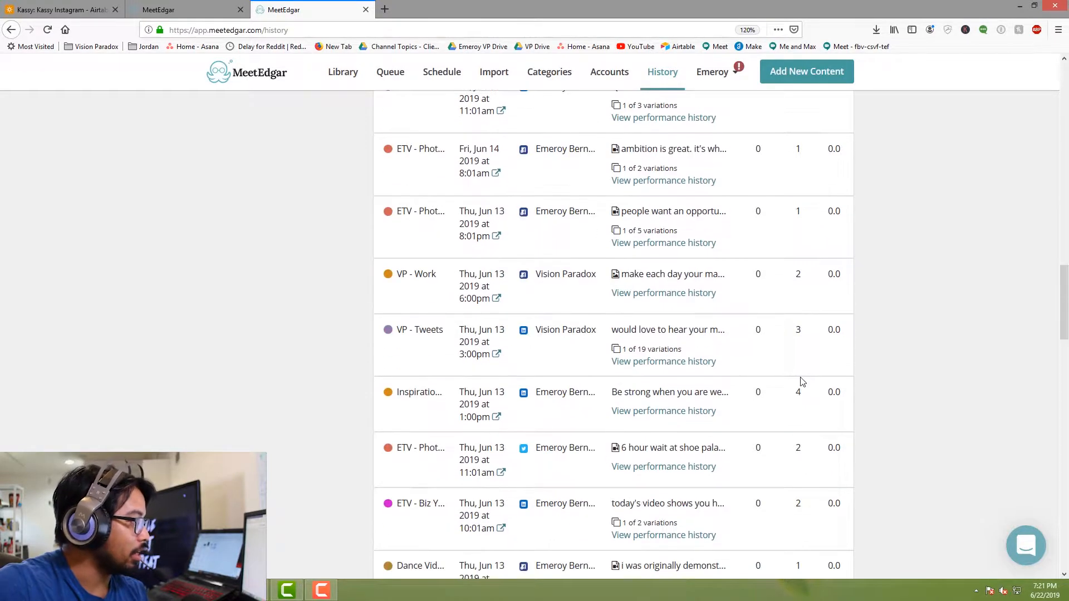
scroll(820, 394, "down", 15)
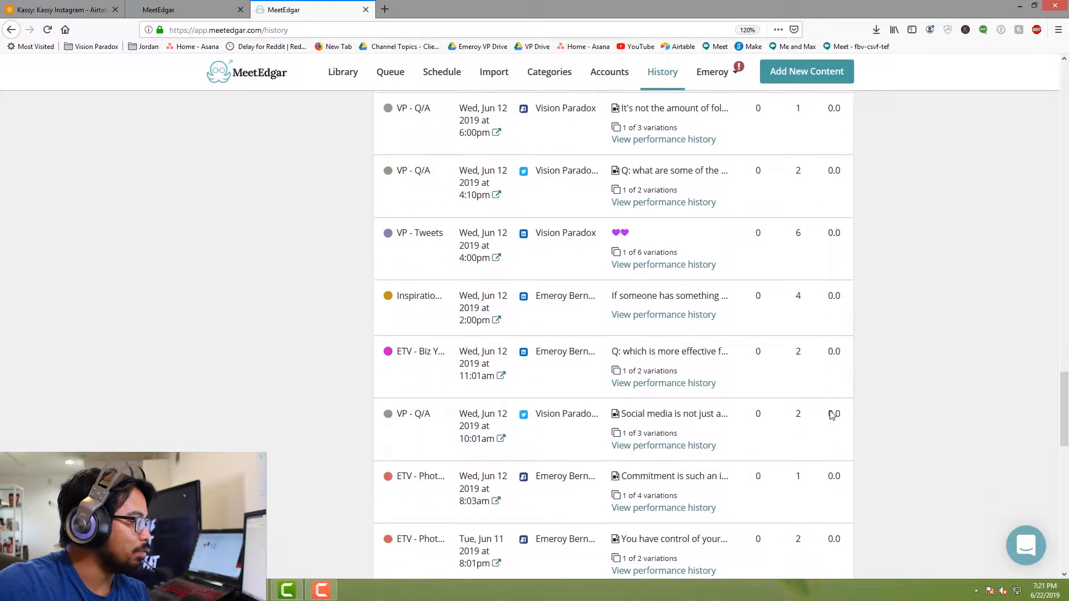
scroll(831, 413, "down", 10)
scroll(830, 413, "up", 10)
left_click_drag(827, 405, 490, 385)
left_click(1023, 382)
scroll(1023, 382, "down", 8)
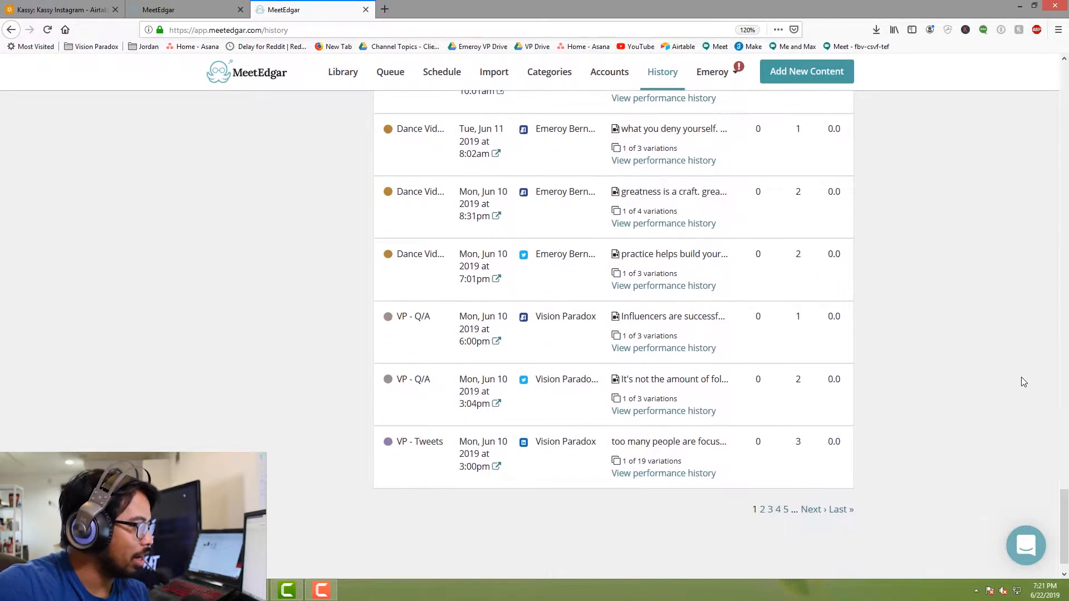
scroll(904, 442, "up", 20)
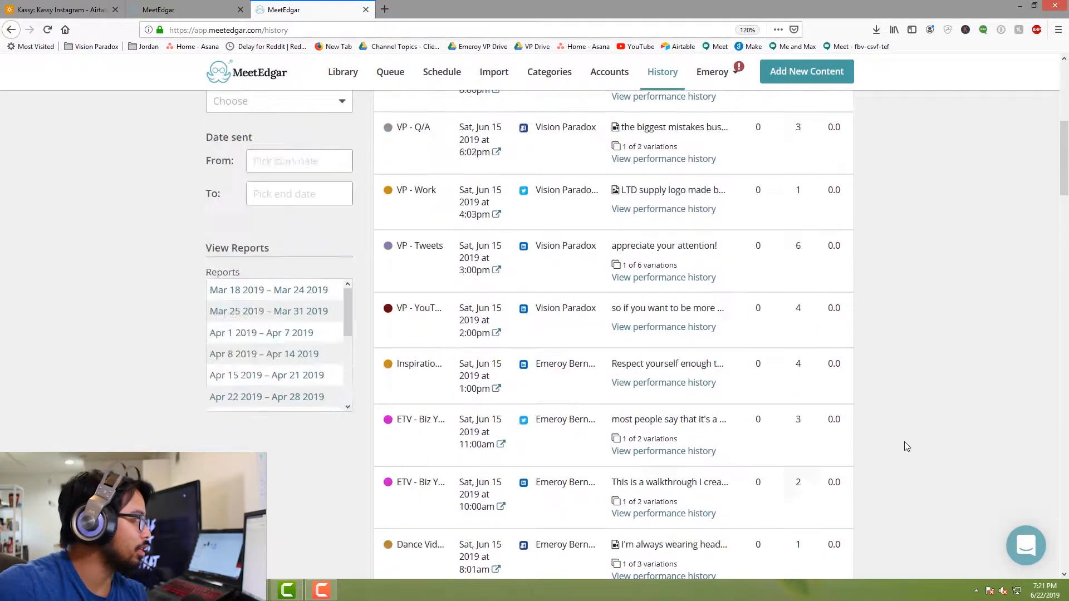
View the categories available for filtering the recent history, without applying any filter.
left_click(311, 243)
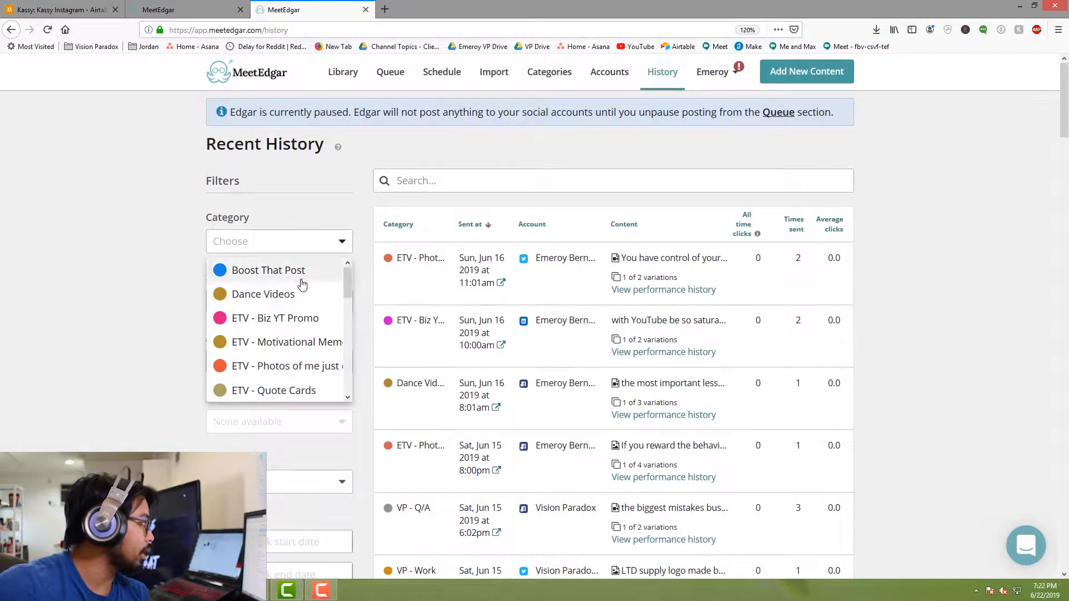
scroll(303, 284, "down", 5)
left_click(139, 359)
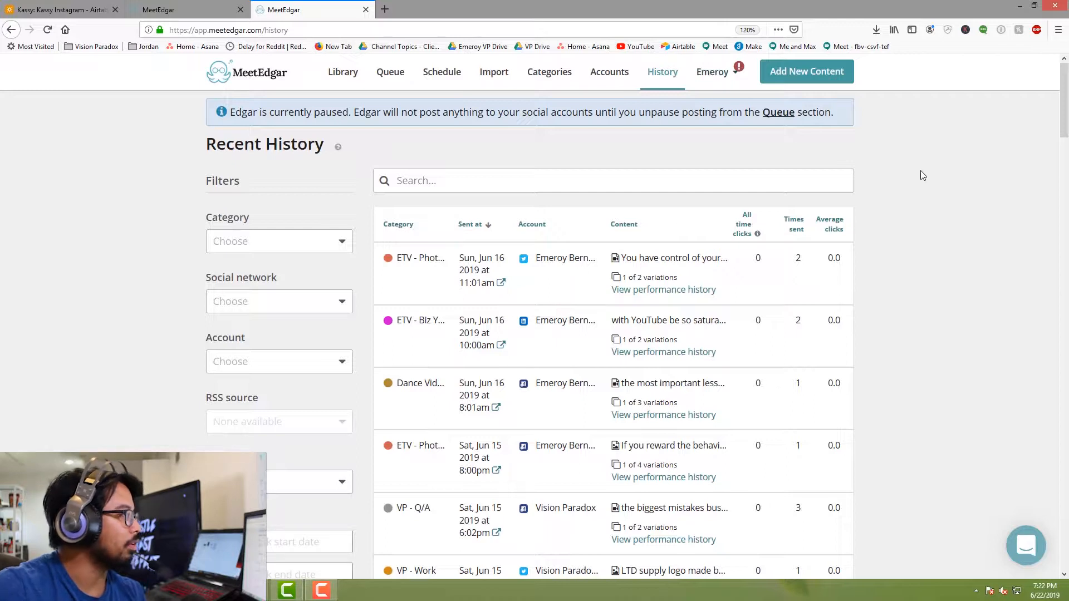
Start adding new content to the library, with its post editor shown instead of the preview.
left_click(807, 88)
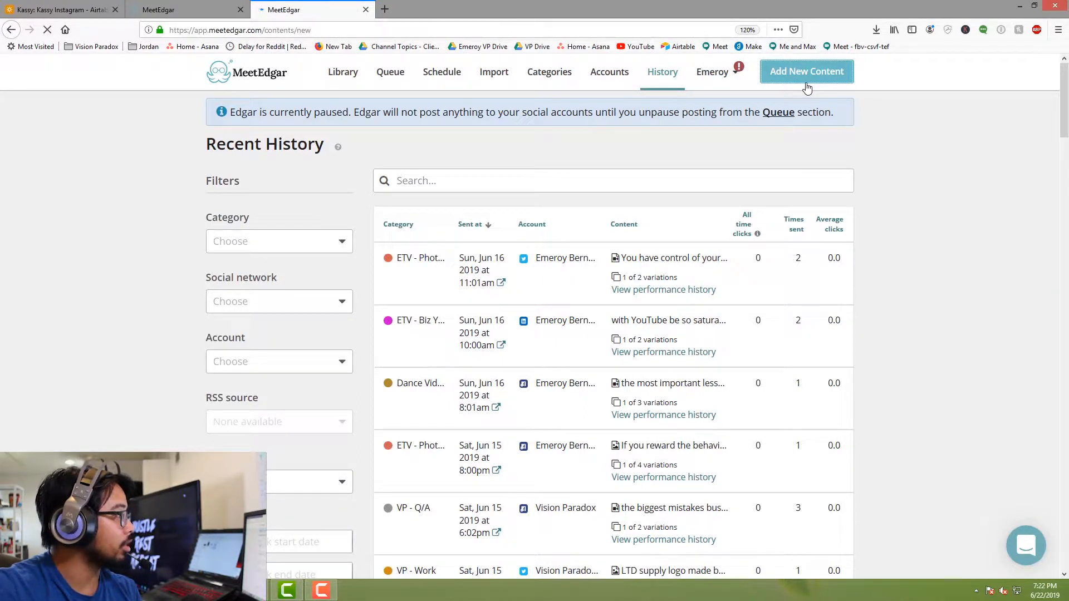
left_click(589, 269)
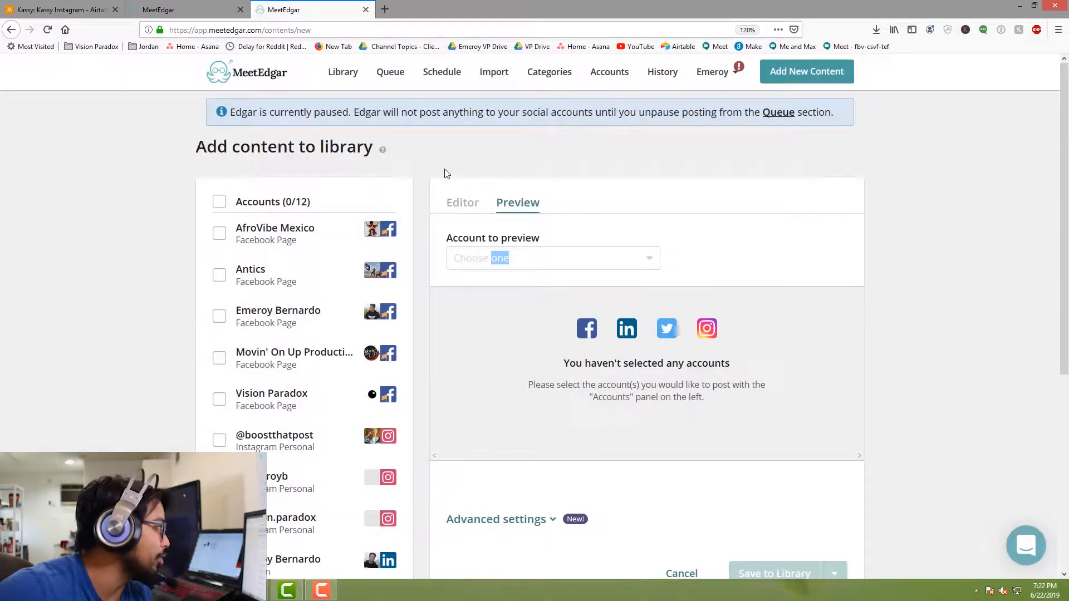
left_click(448, 210)
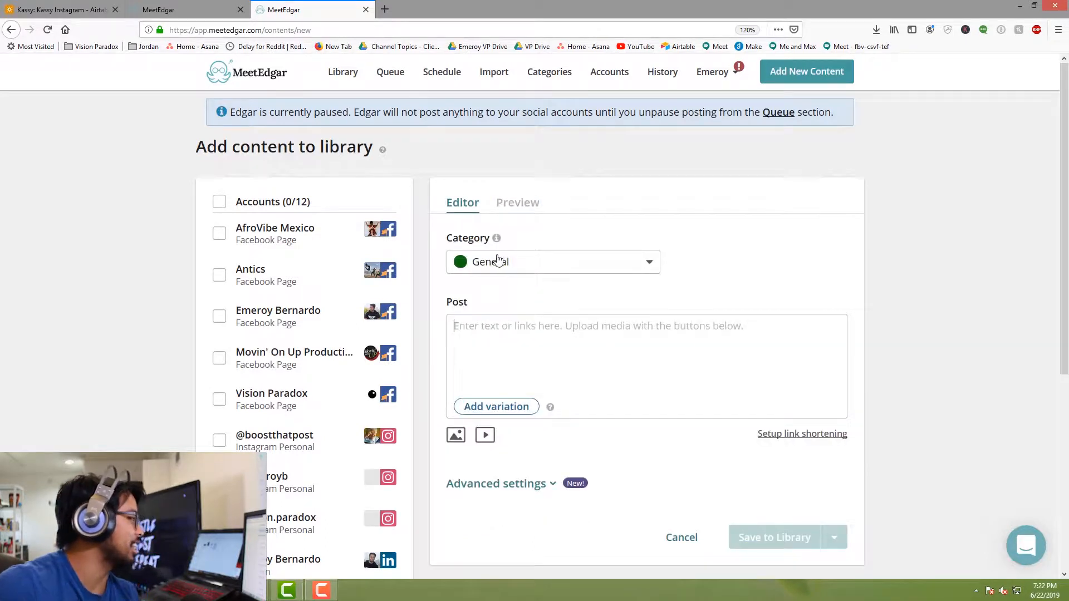
Look through the category choices for the new content and assign it to VP - Tweets.
left_click(501, 263)
scroll(635, 373, "down", 1)
scroll(636, 373, "down", 3)
scroll(603, 346, "down", 3)
scroll(565, 393, "up", 1)
scroll(565, 393, "down", 1)
scroll(565, 392, "up", 1)
scroll(564, 389, "down", 2)
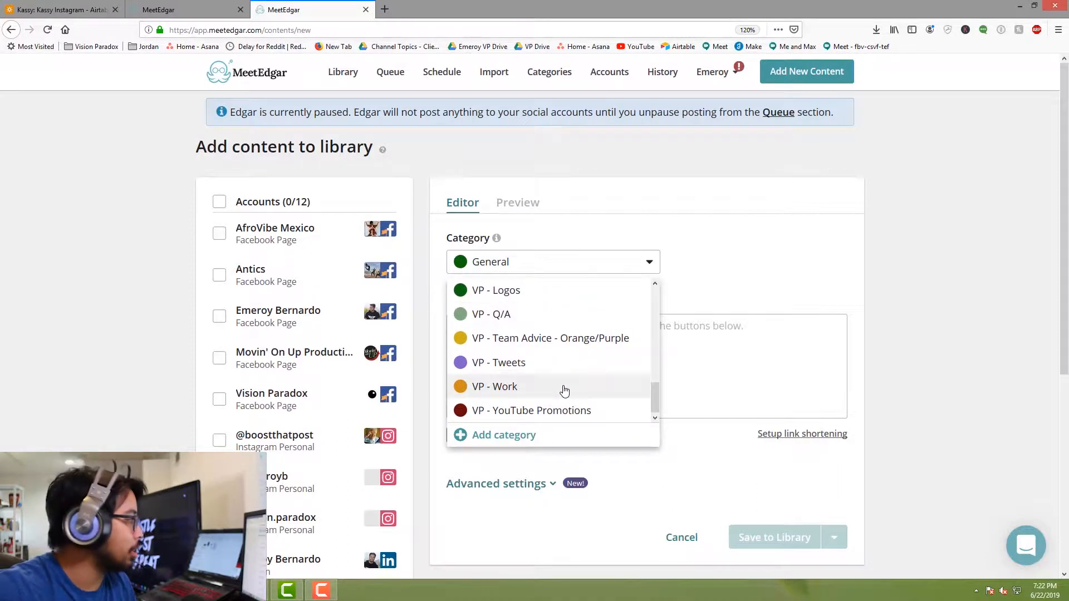
scroll(546, 286, "down", 2)
left_click(547, 294)
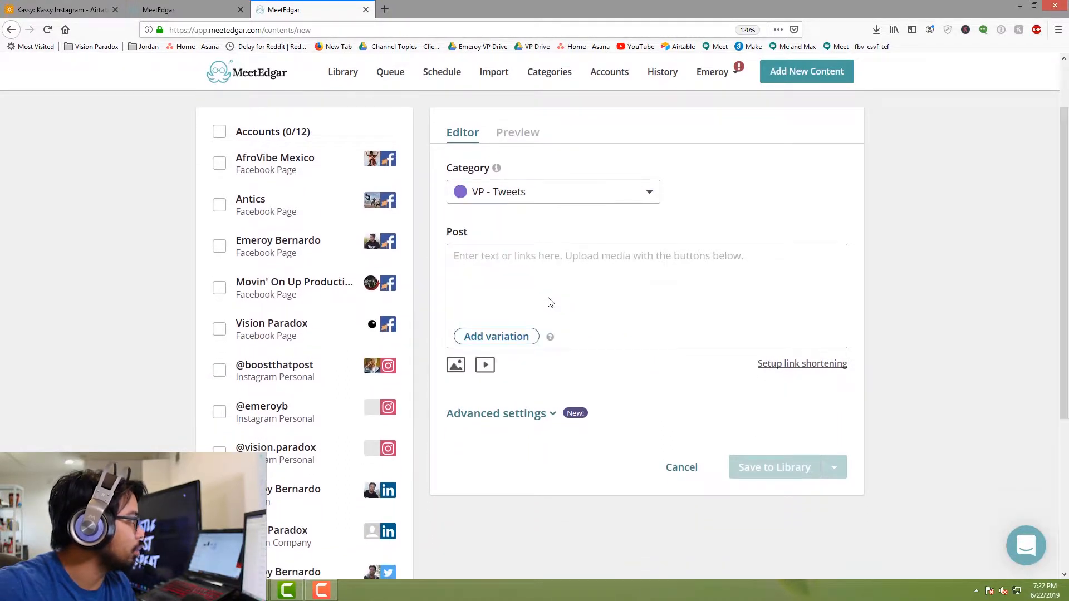
Copy the URL of the YouTube video "How to create a twitter account for beginners" and paste it as the post's text.
left_click(385, 9)
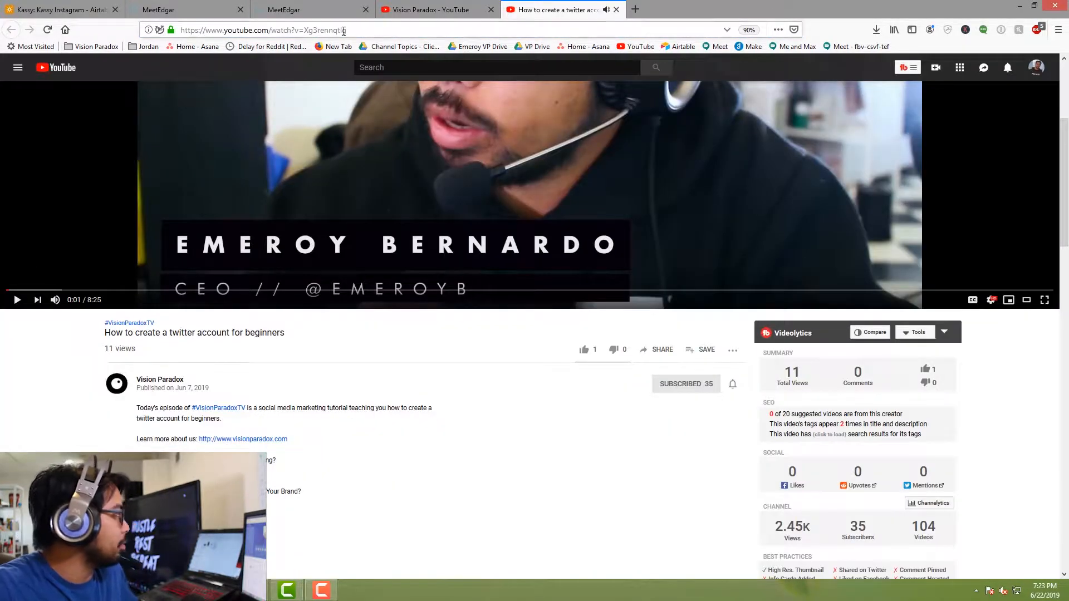
left_click(342, 30)
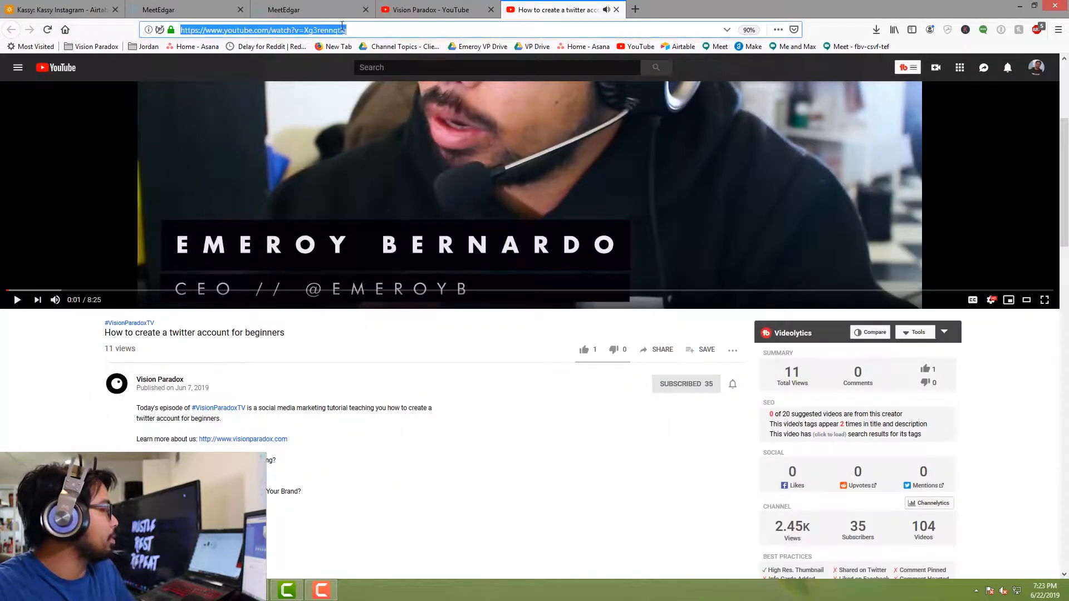
key("ctrl+c")
left_click(335, 10)
left_click(527, 274)
key("ctrl+v")
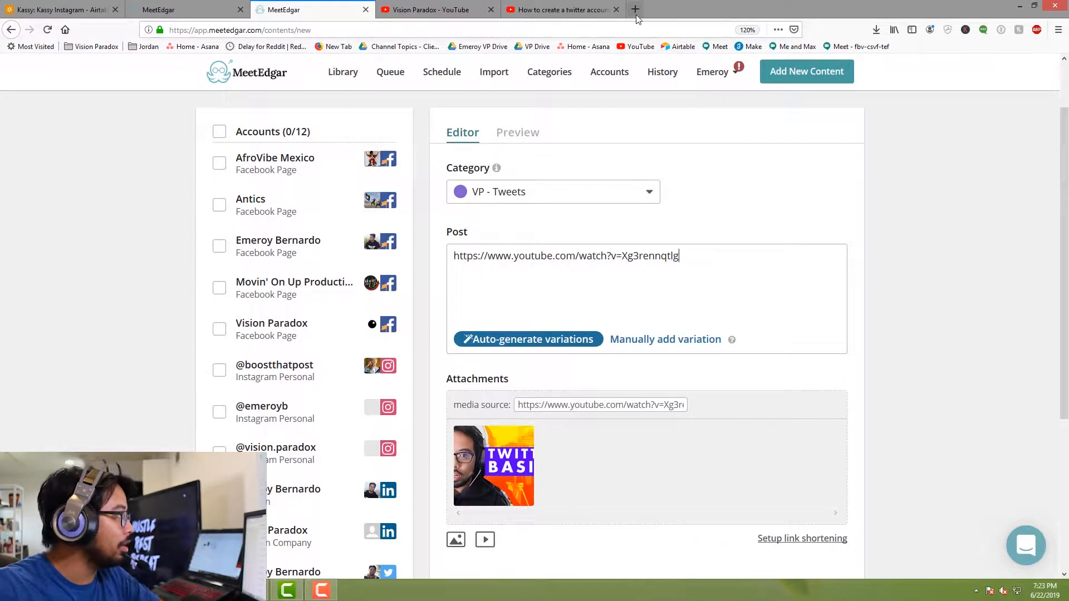
Auto-generate variations of the post from the YouTube link and open Variation 2 for viewing.
left_click(565, 345)
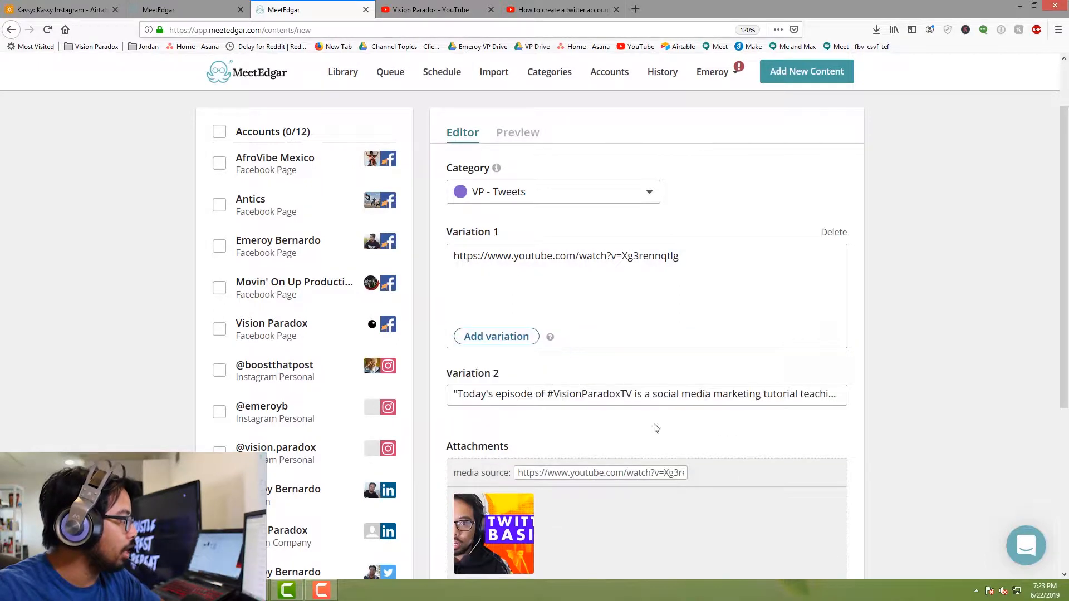
left_click(626, 402)
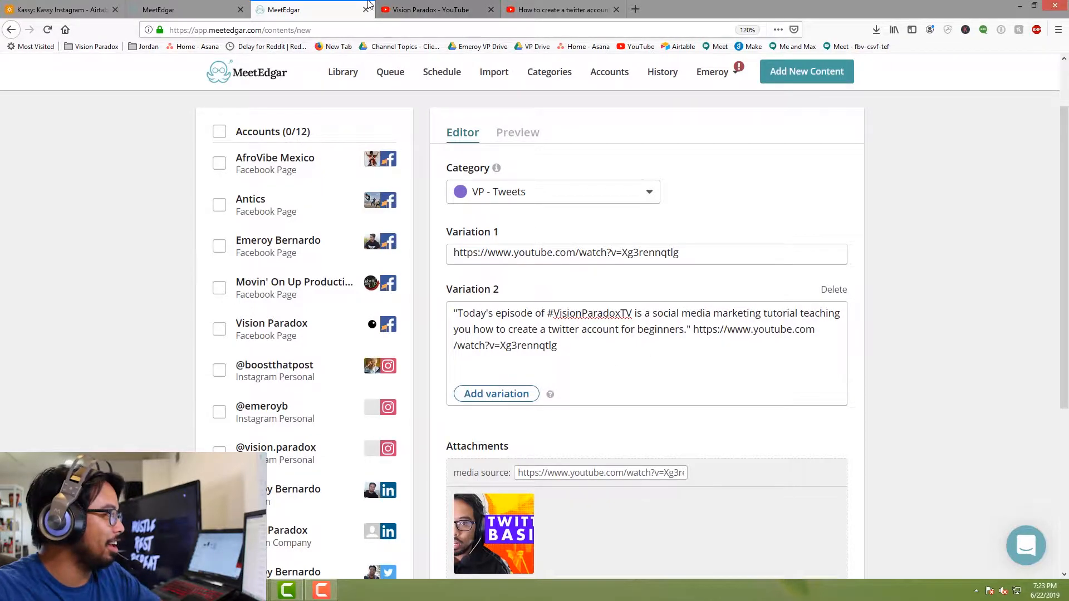
Check the YouTube video's description and remove the quotation marks around the description text in Variation 2.
left_click(562, 10)
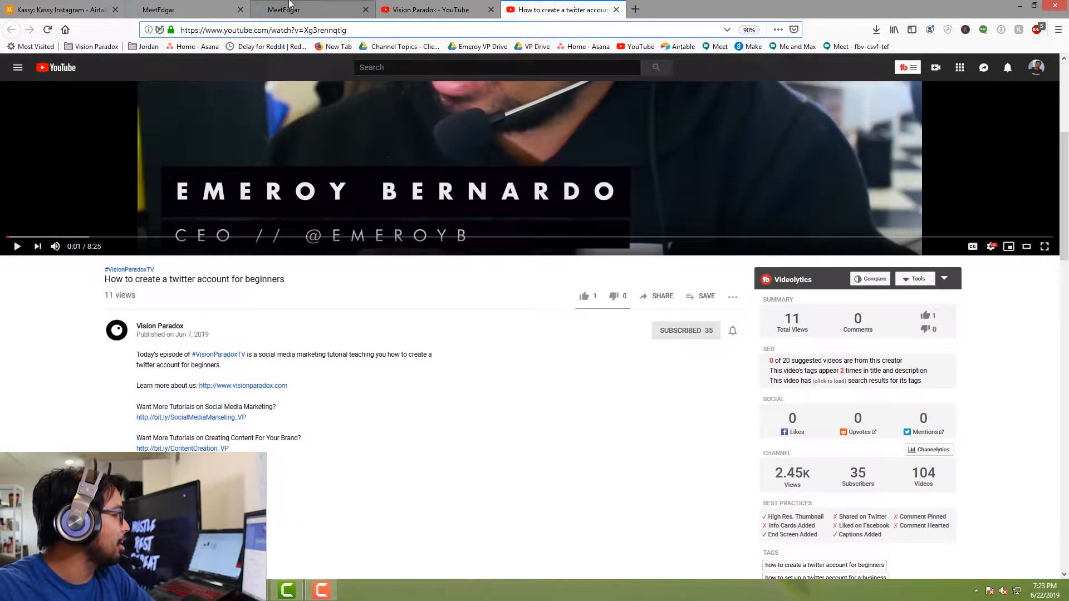
left_click(290, 7)
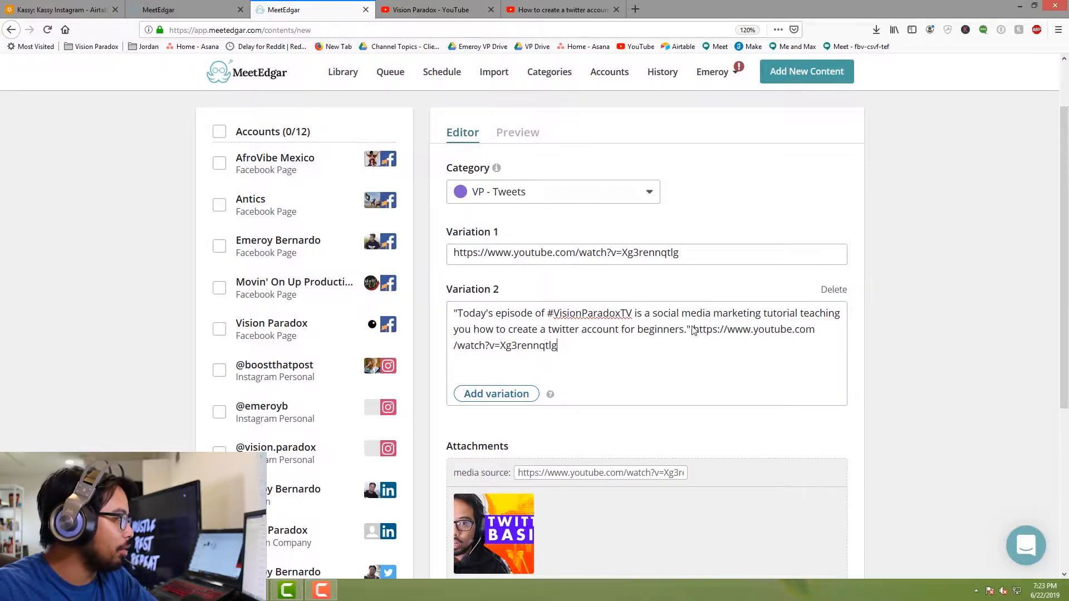
key("BackSpace")
left_click(458, 314)
key("BackSpace")
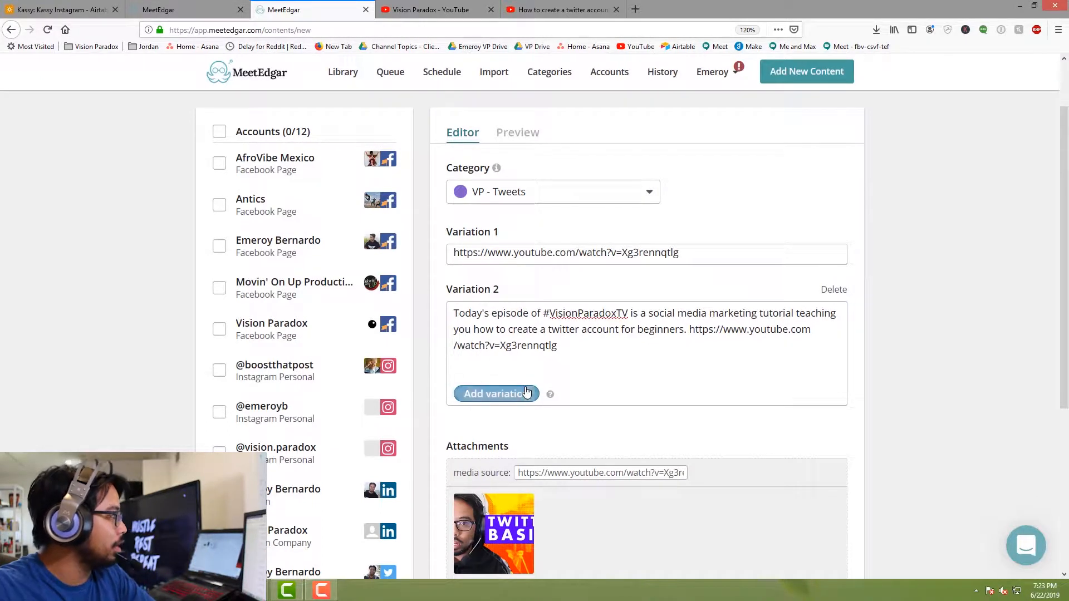
Add three more variations of the post with the texts "Variation 2", "sdfsdfs" and "adadgadb".
left_click(496, 394)
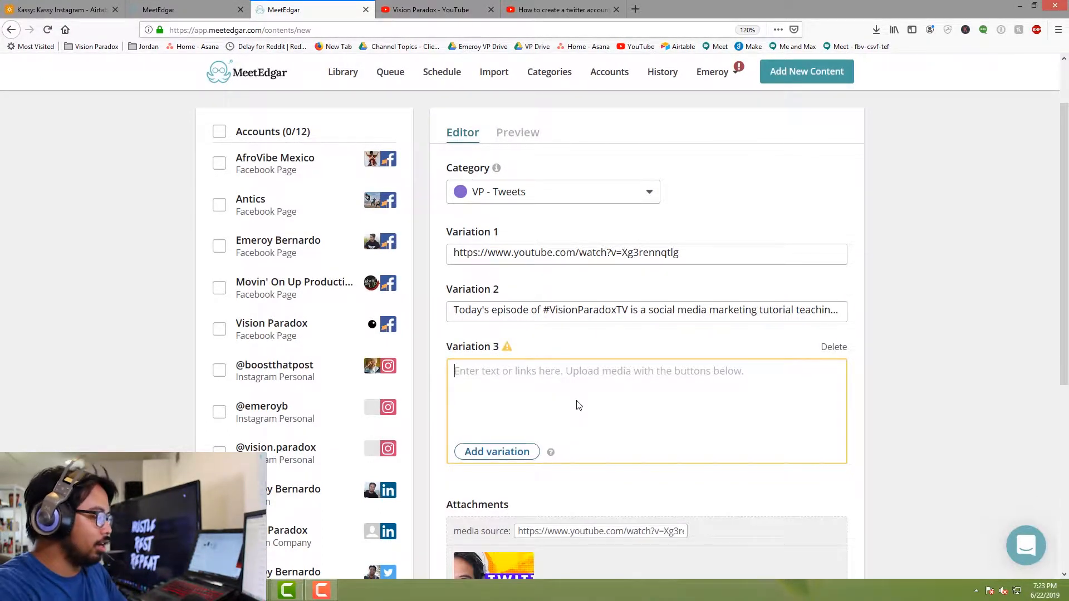
type("Variation 2")
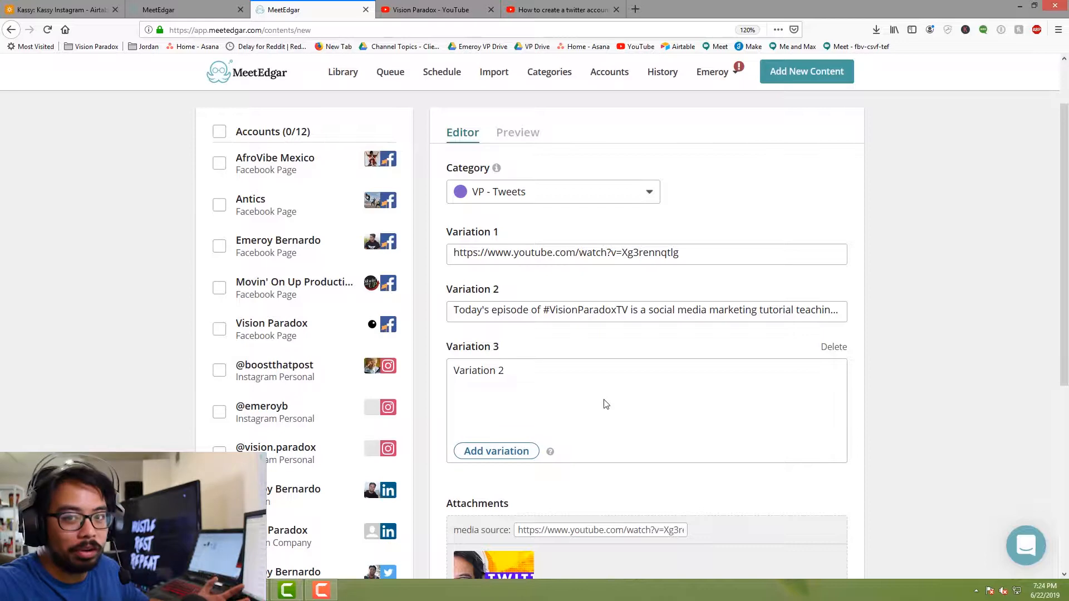
left_click(497, 451)
type("sdfsdfs")
left_click(513, 509)
type("adadgadb")
Look over the post's variations, attachments and category choices, leaving the category unchanged.
scroll(931, 435, "down", 6)
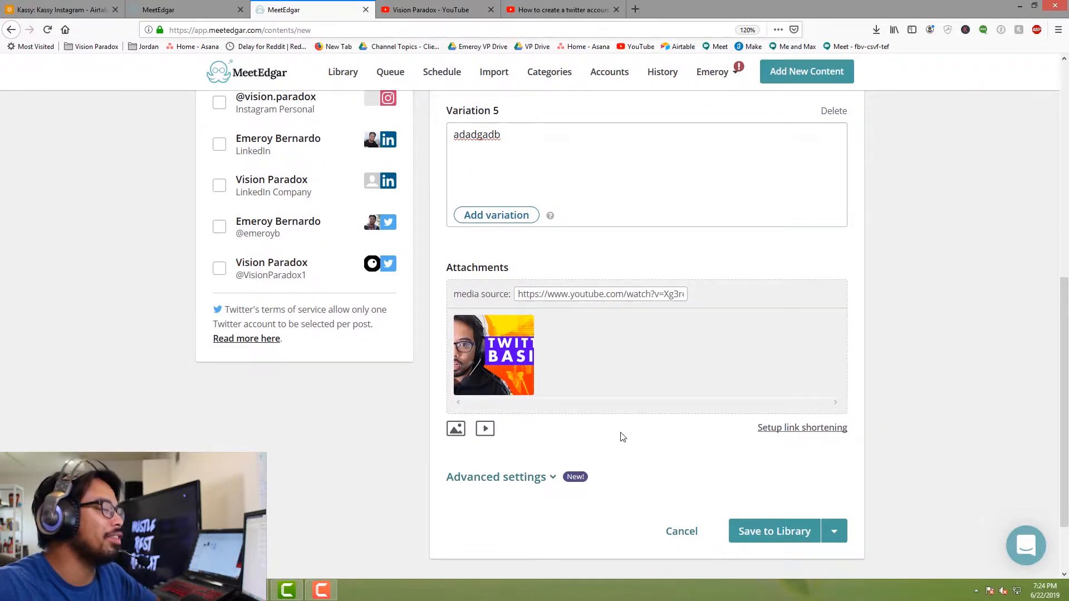
scroll(622, 437, "up", 6)
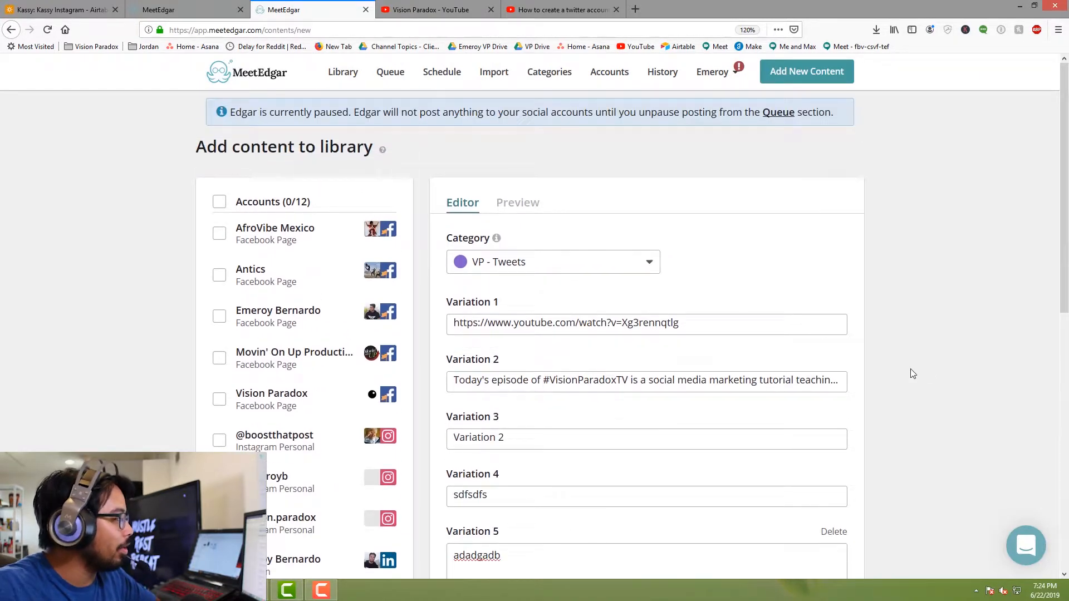
scroll(933, 369, "down", 5)
scroll(934, 369, "up", 5)
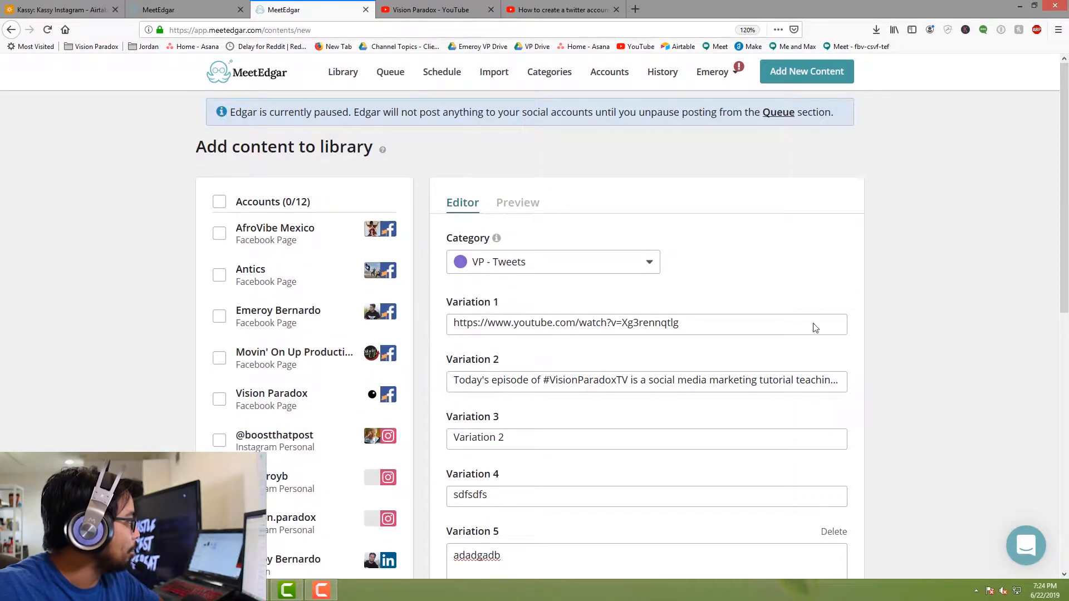
left_click(569, 263)
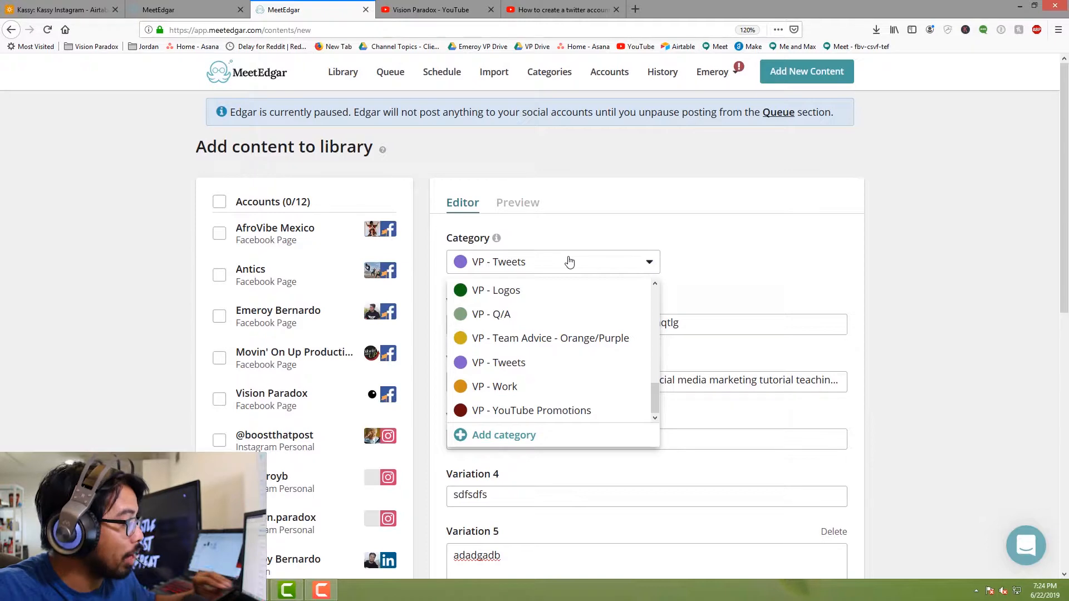
left_click(880, 269)
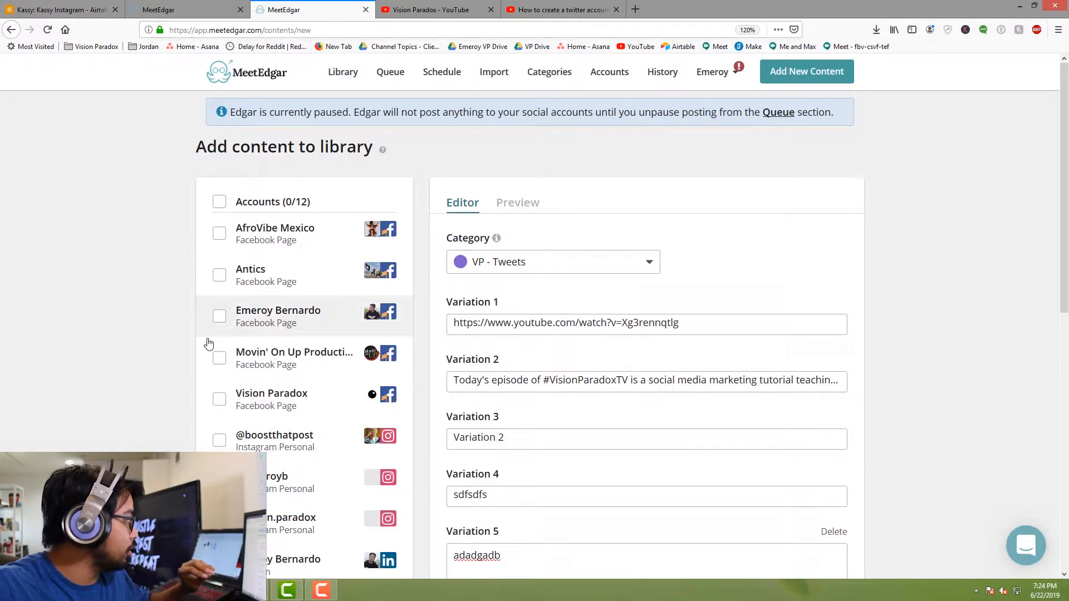
Select the Vision Paradox Facebook page, LinkedIn company and Twitter accounts as destinations for the post.
left_click(226, 402)
scroll(227, 403, "down", 1)
scroll(226, 402, "down", 3)
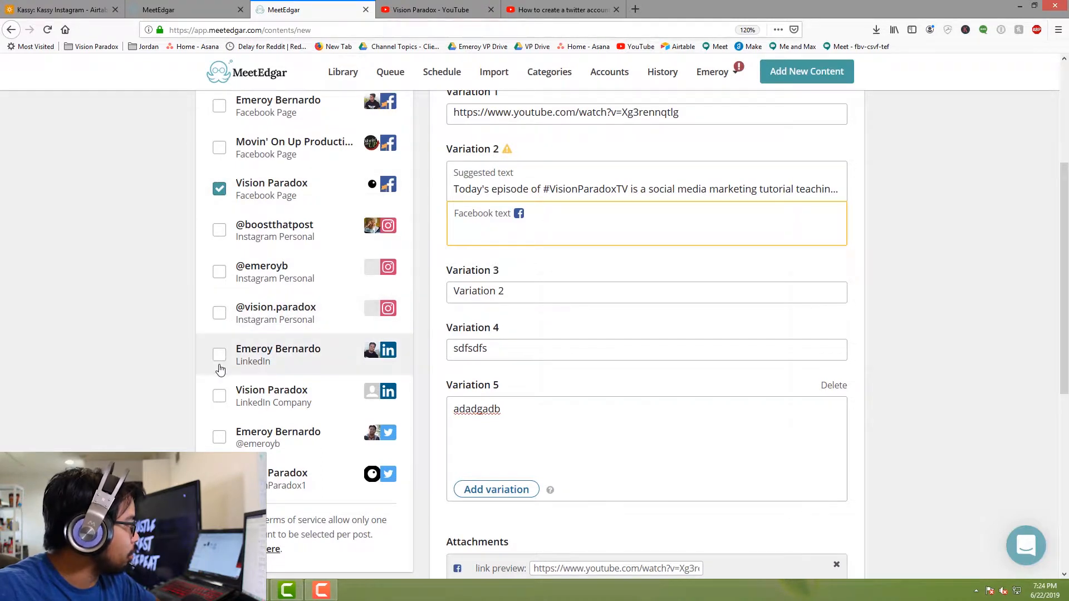
left_click(219, 396)
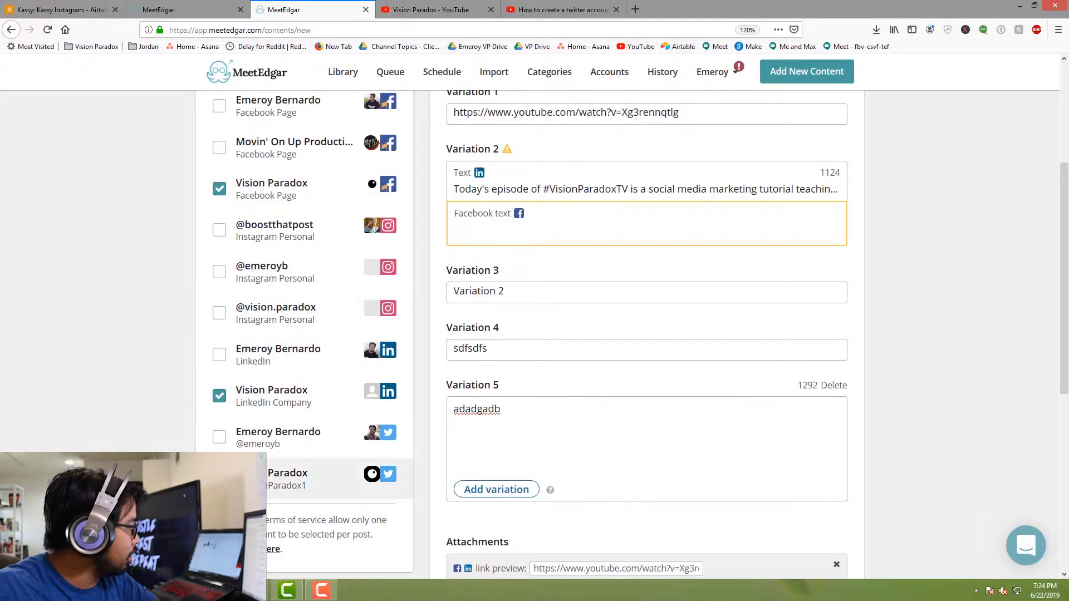
scroll(674, 481, "down", 6)
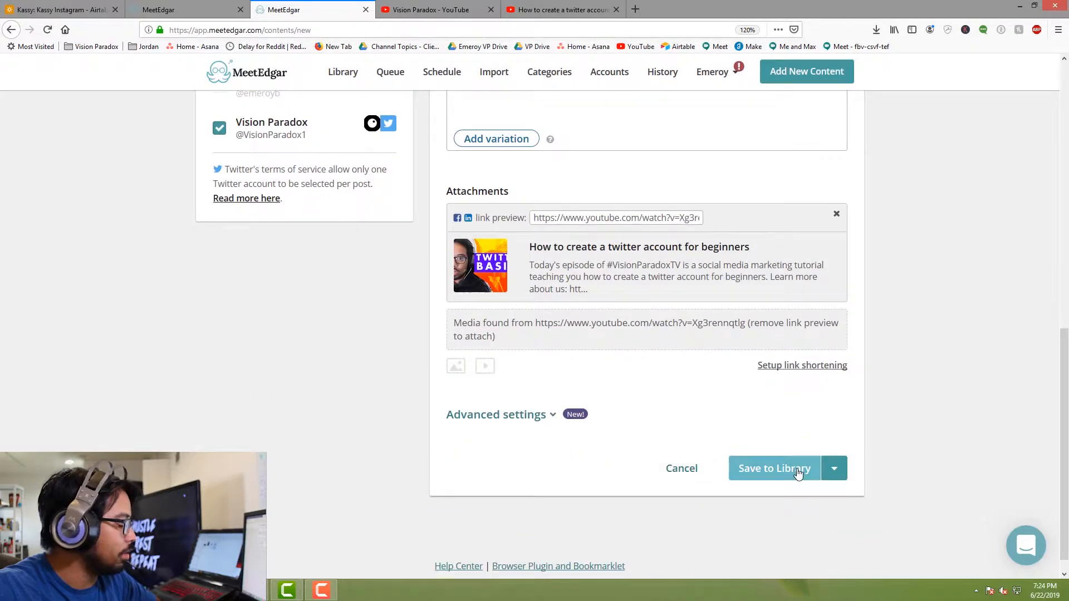
scroll(783, 442, "up", 5)
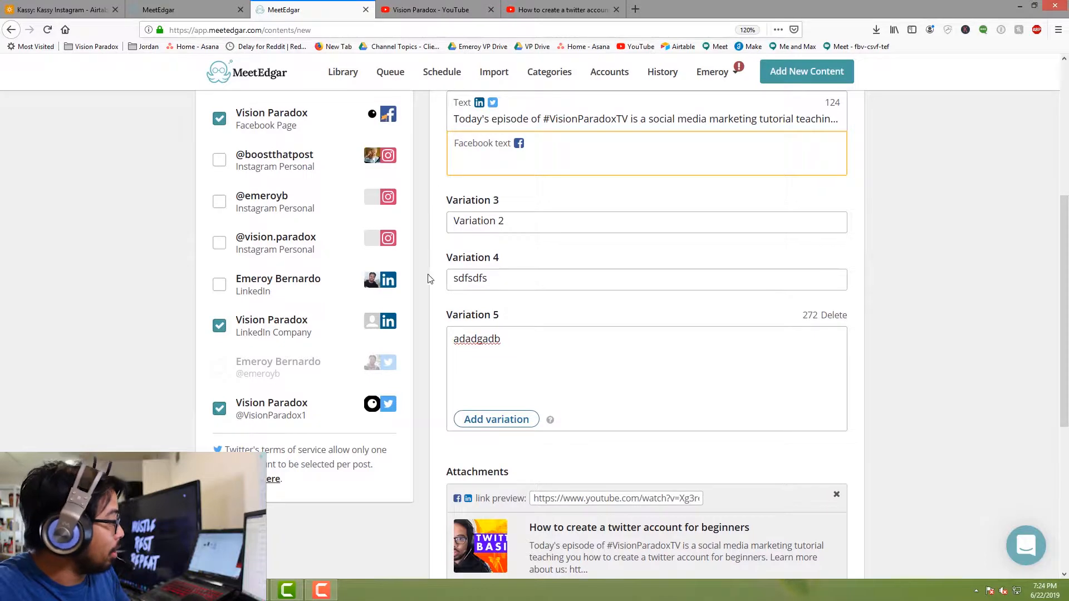
scroll(490, 338, "up", 5)
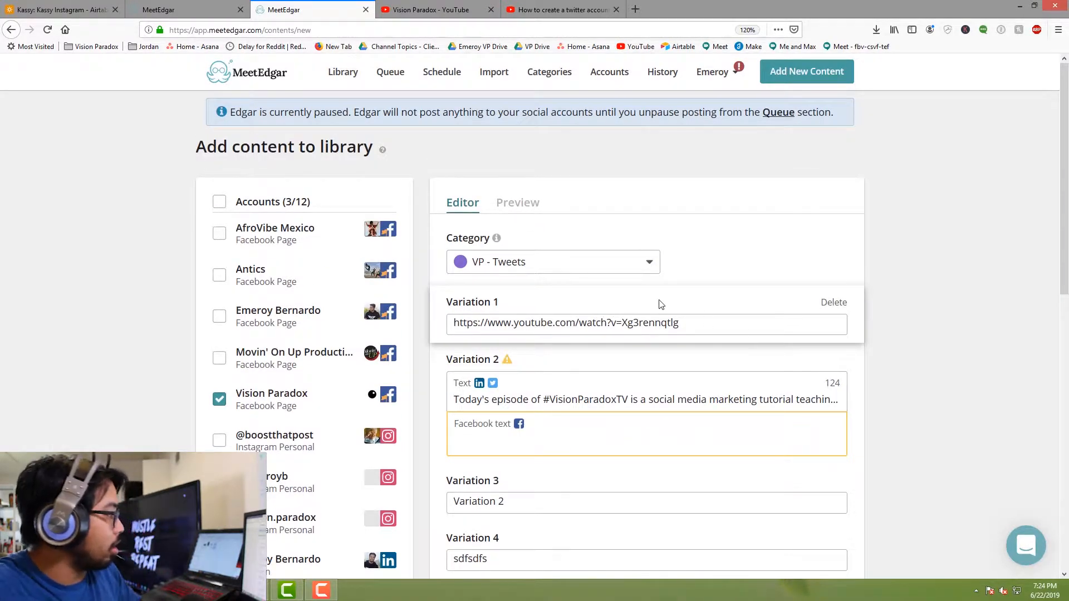
Reload to an empty post, paste the copied image and enter three variations: "dfgsdfgsf", "sgfsgf" and "sdgfsdgf".
key("F5")
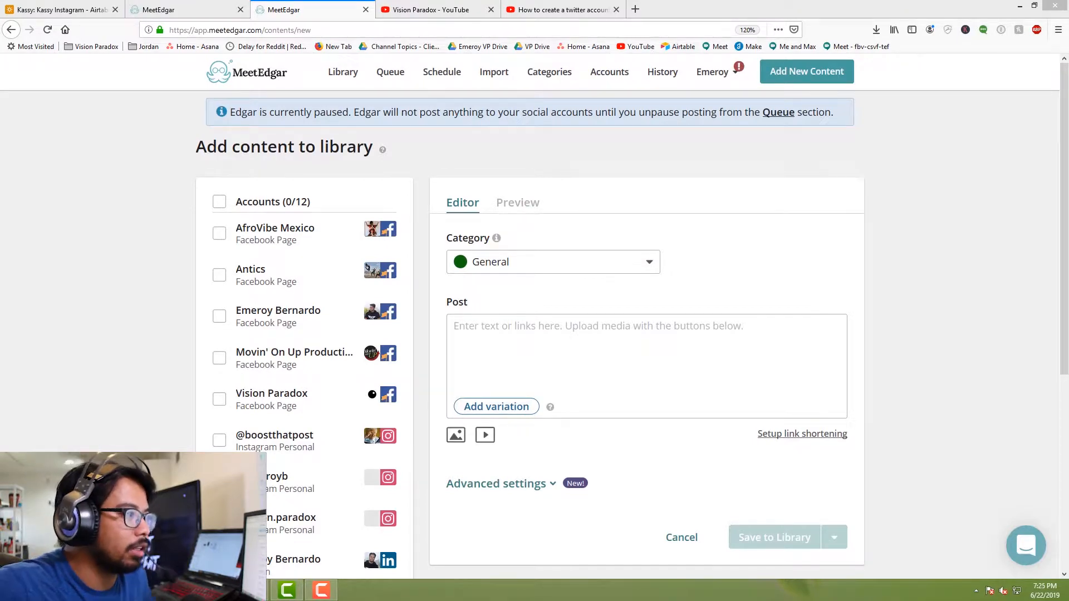
key("ctrl+v")
scroll(585, 365, "down", 3)
type("dfgsdfgsf")
left_click(508, 198)
type("sgfs")
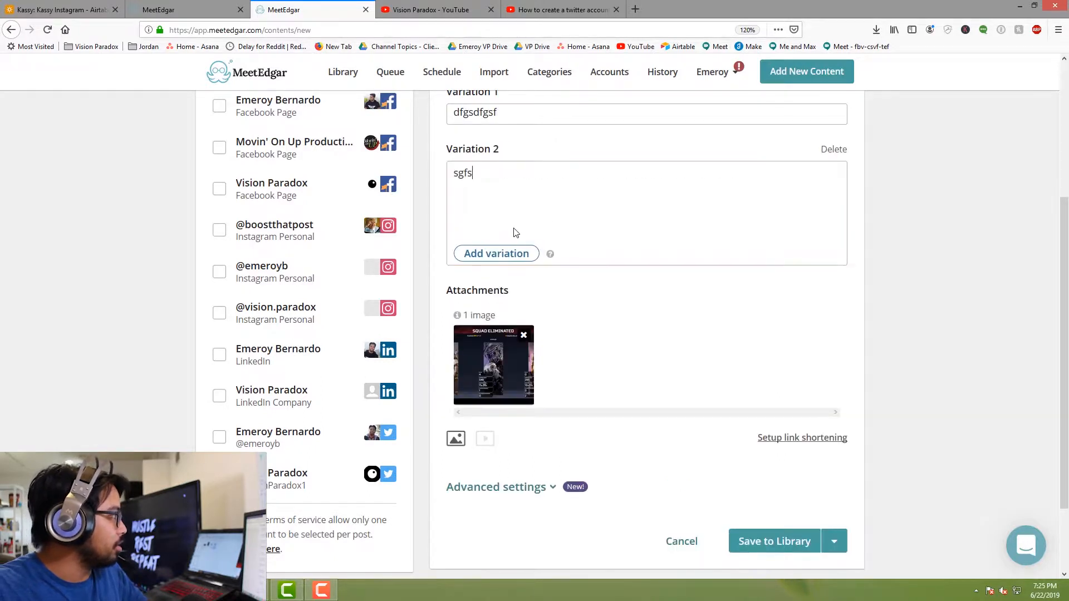
type("gf")
left_click(525, 254)
type("sdgfsdgf")
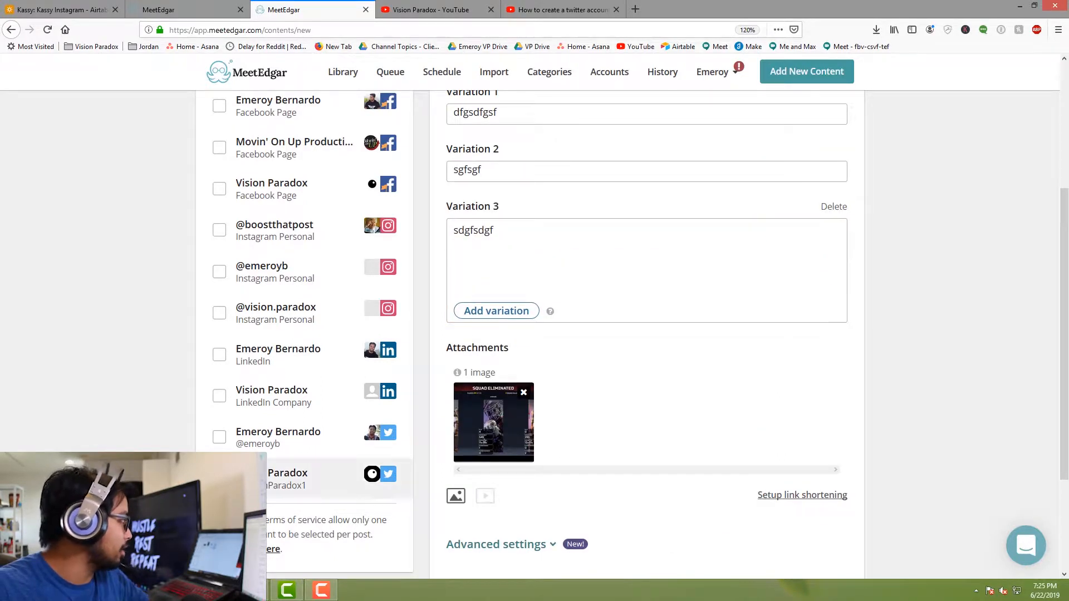
Select the owner's personal LinkedIn, Instagram and Facebook page accounts as destinations for the image post.
left_click(219, 354)
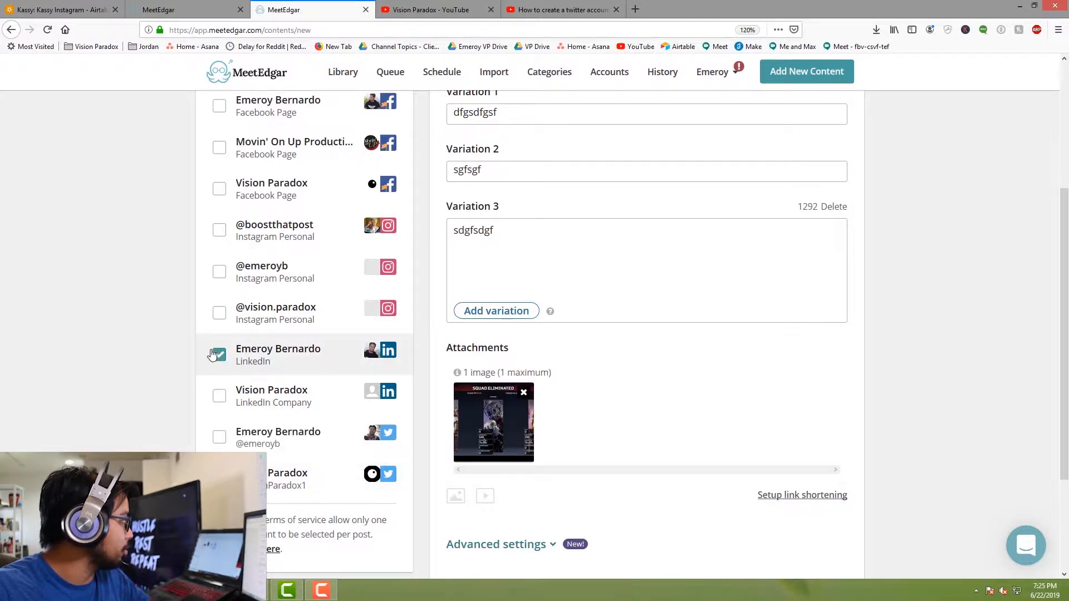
left_click(219, 273)
scroll(219, 278, "up", 3)
left_click(220, 312)
scroll(760, 389, "down", 4)
scroll(751, 352, "up", 4)
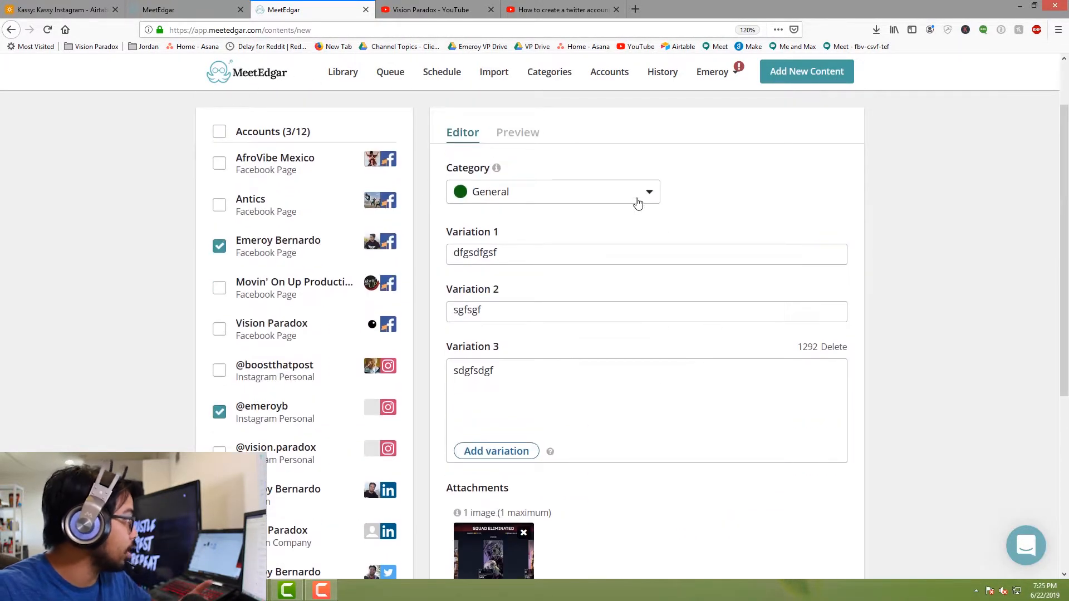
Assign the image post to the category "ETV - Photos of me just doing anything".
left_click(641, 199)
scroll(618, 259, "down", 5)
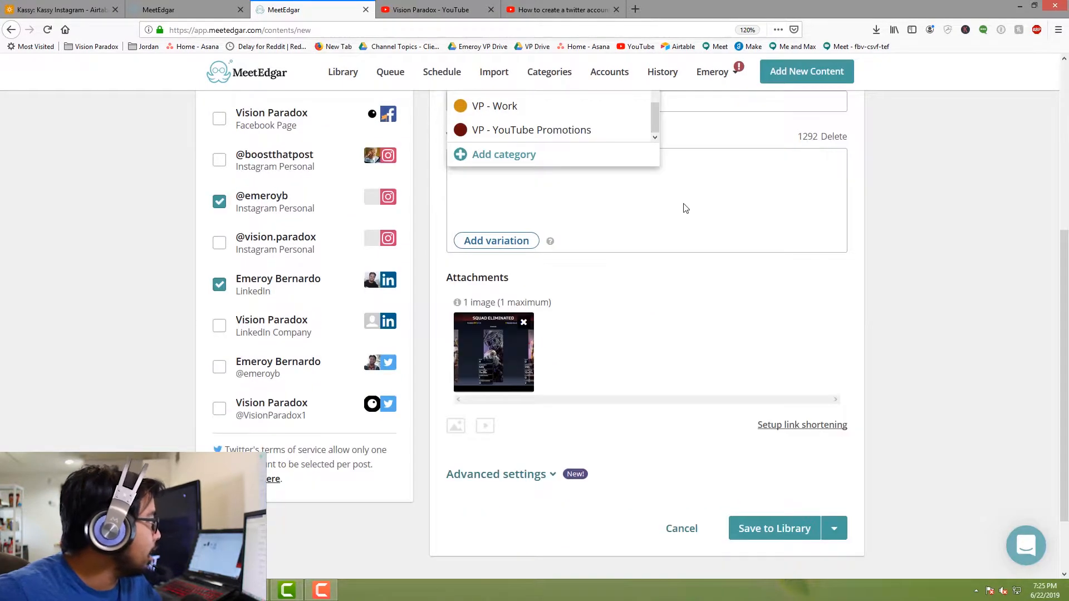
scroll(685, 212, "up", 6)
scroll(577, 361, "up", 3)
scroll(579, 362, "up", 2)
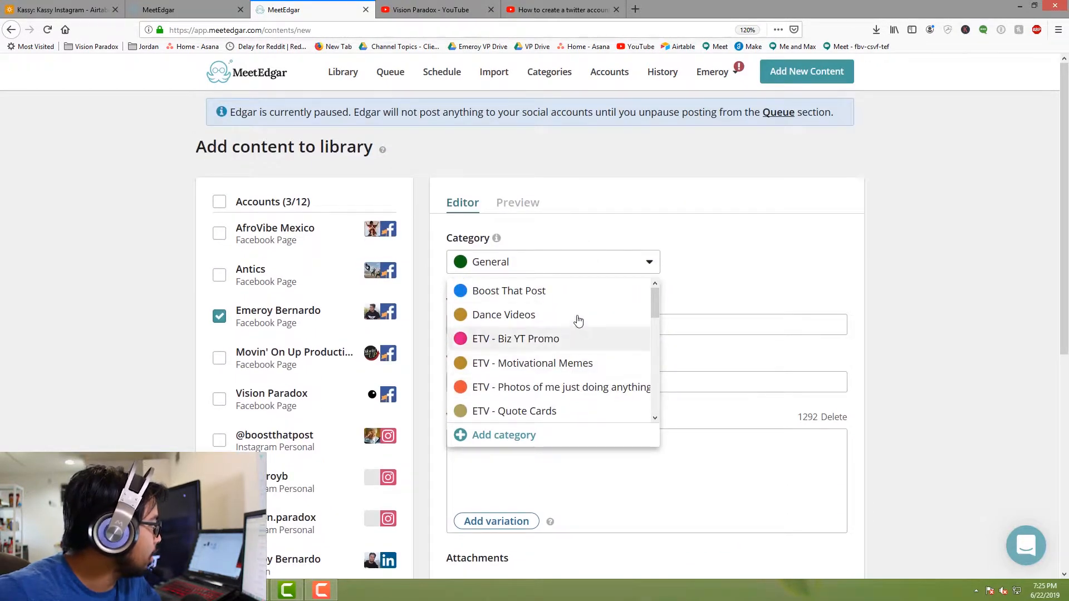
left_click(623, 390)
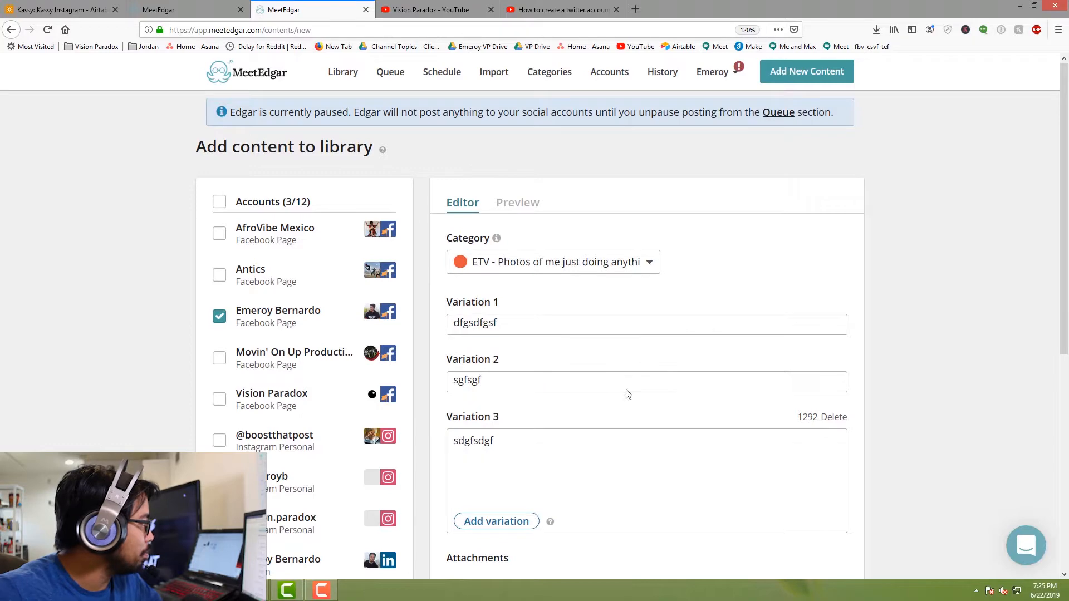
Look over the image post down to its save options and open the Schedule page without saving.
scroll(905, 317, "down", 5)
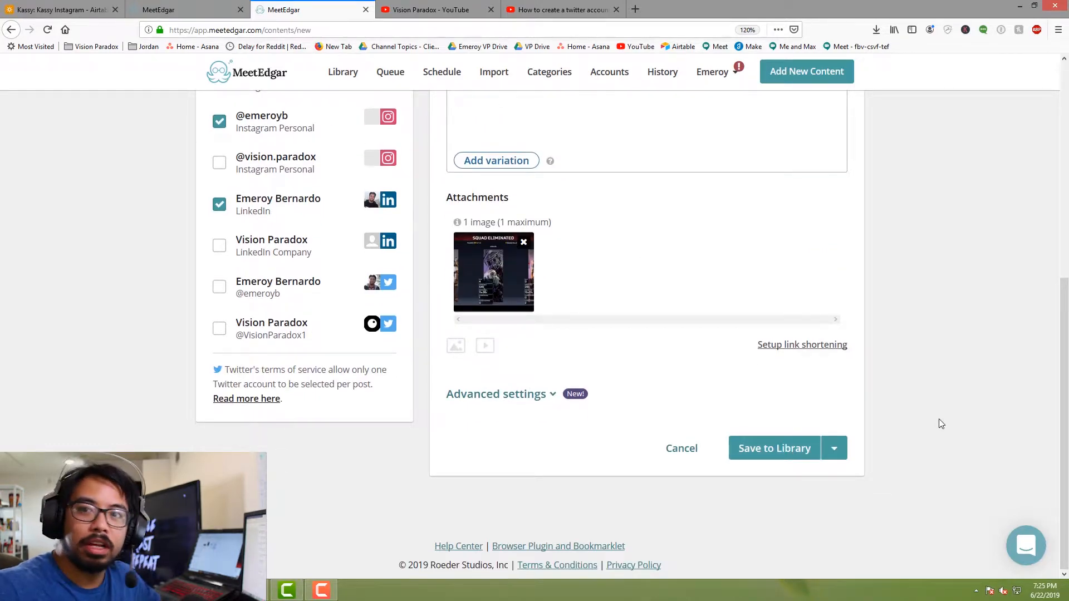
scroll(936, 401, "up", 5)
left_click(445, 74)
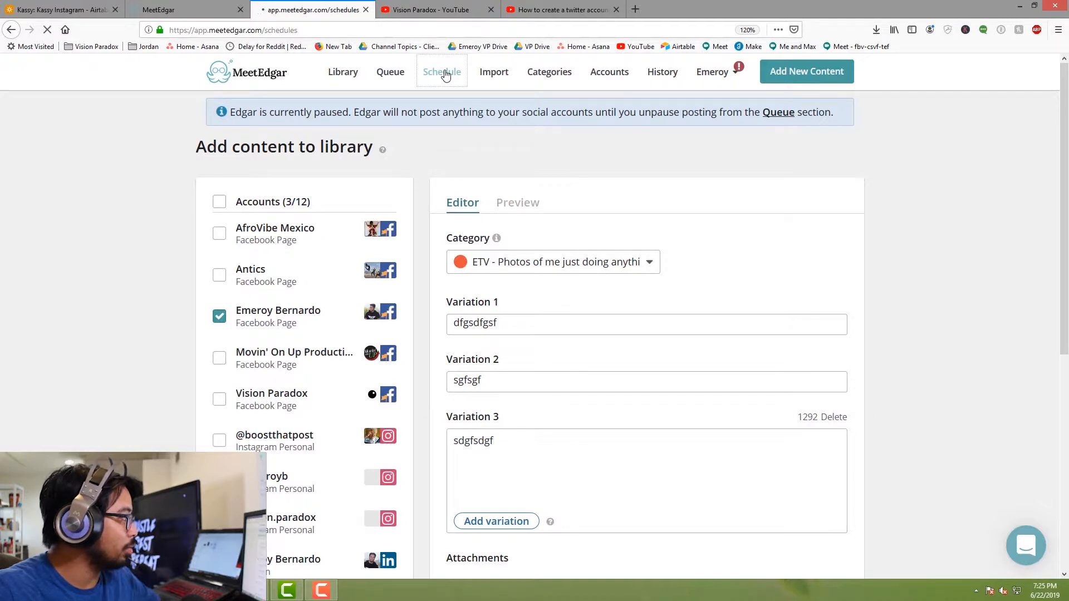